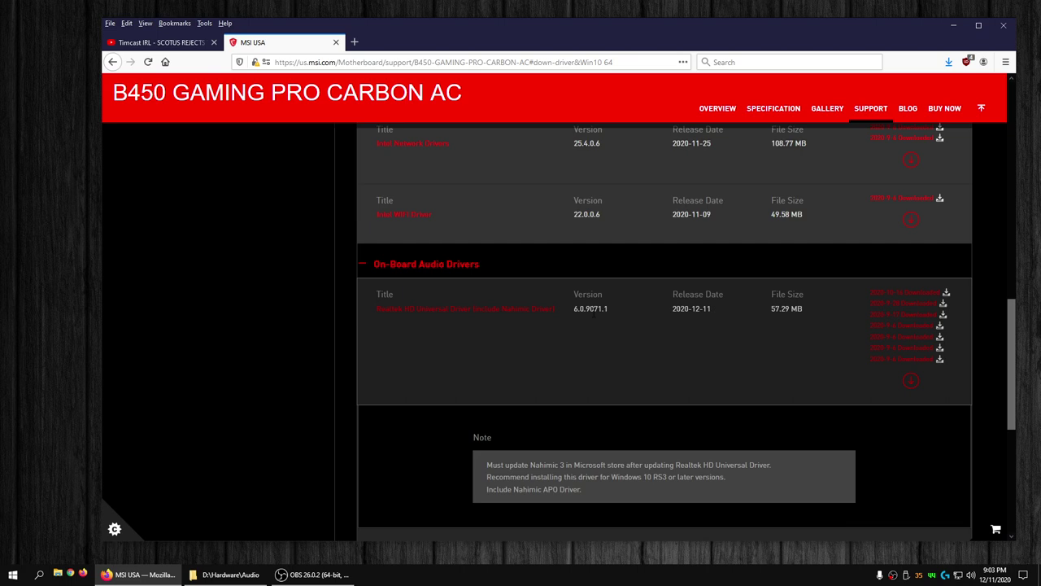
- Highlight the version number of the Realtek HD Universal Driver under On-Board Audio Drivers, and minimize the browser
double_click(593, 313)
left_click(588, 309)
left_click_drag(573, 313, 649, 318)
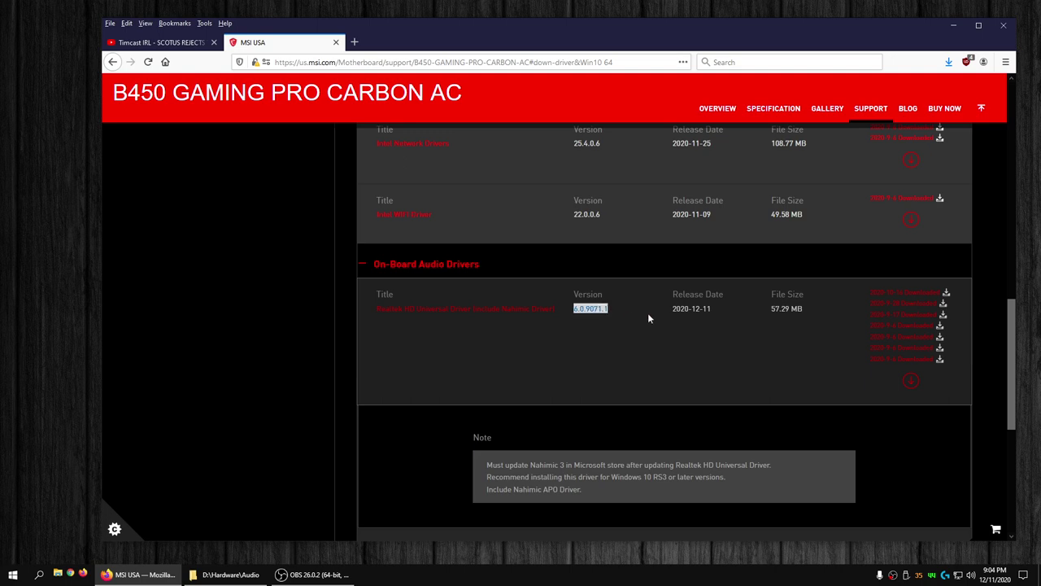
left_click(953, 25)
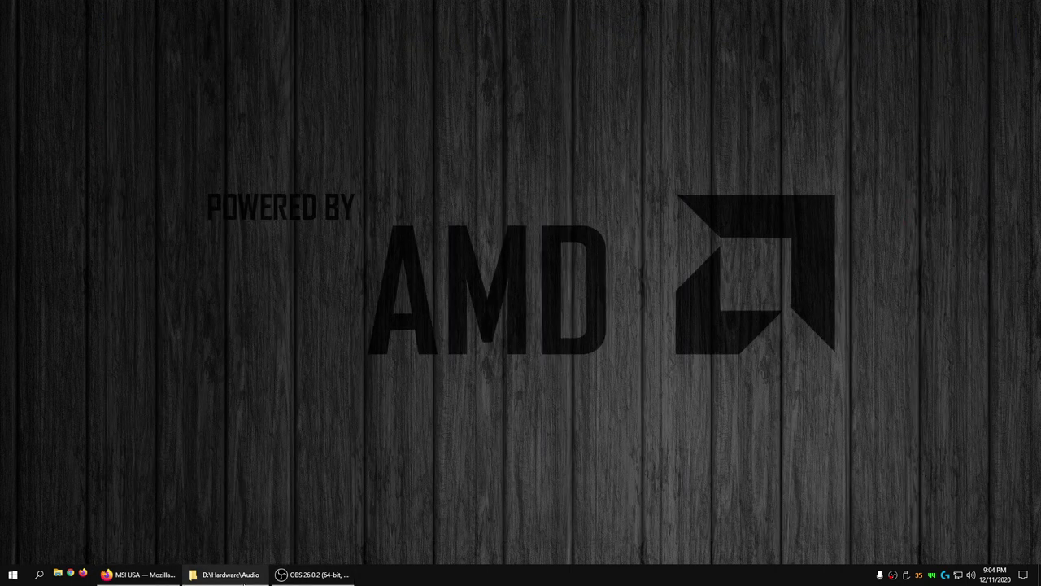
- In File Explorer, open the Nahimic APO Driver folder inside the 6.0.9071.1 Realtek HD Universal Driver package and check its restore tool
left_click(244, 575)
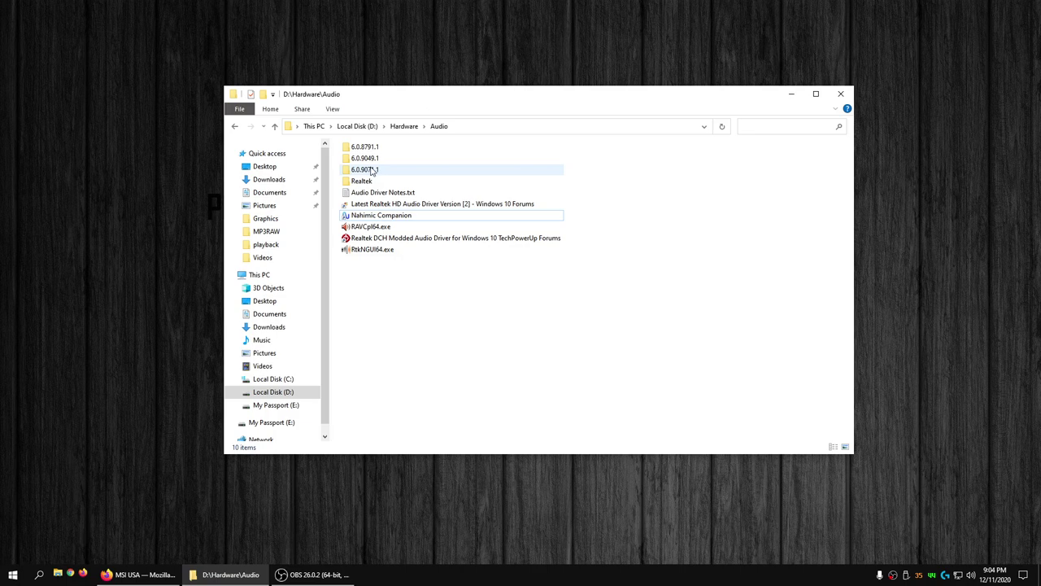
mouse_move(376, 170)
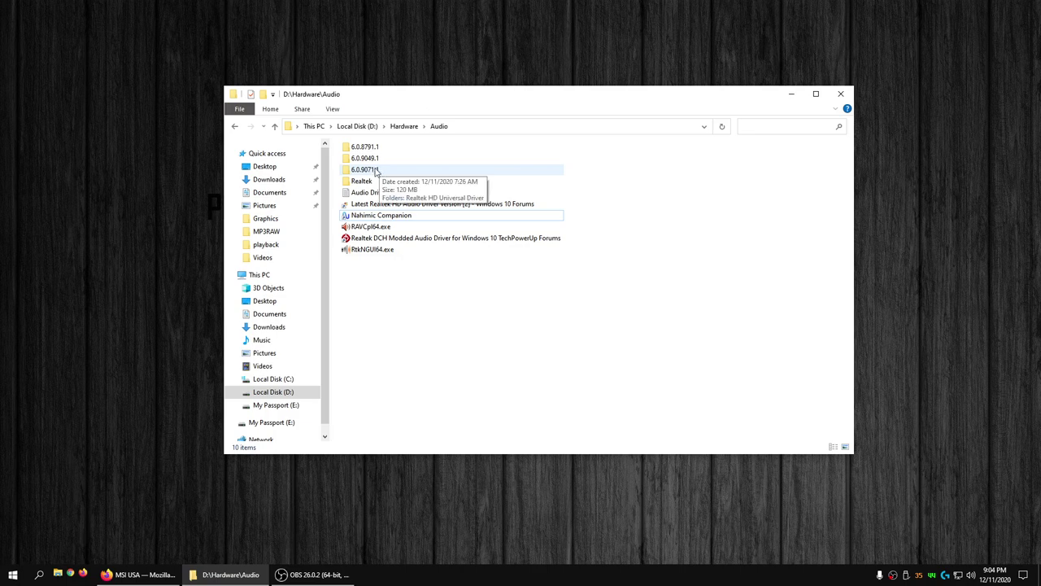
double_click(376, 170)
left_click(395, 152)
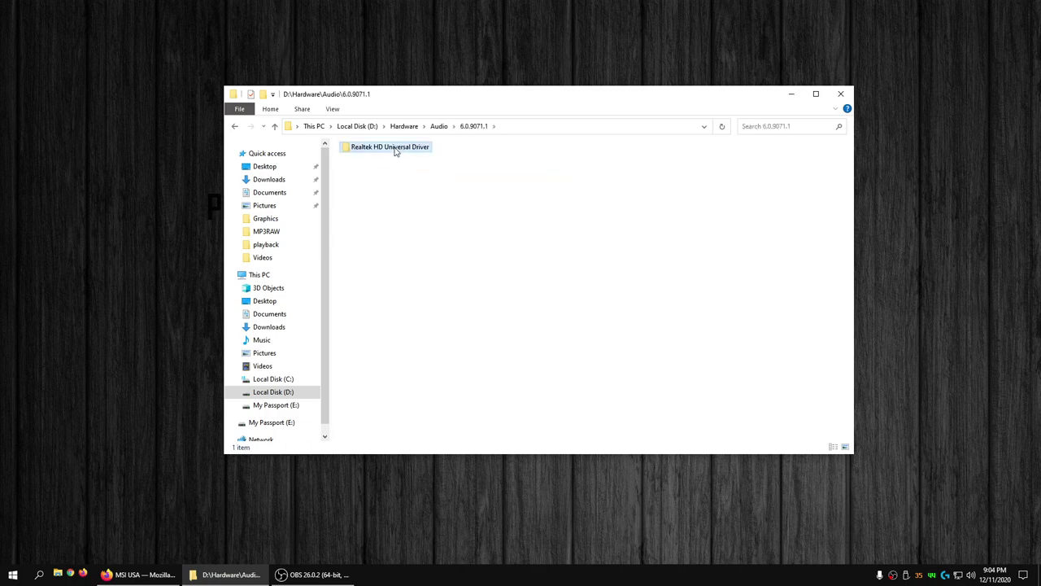
double_click(395, 152)
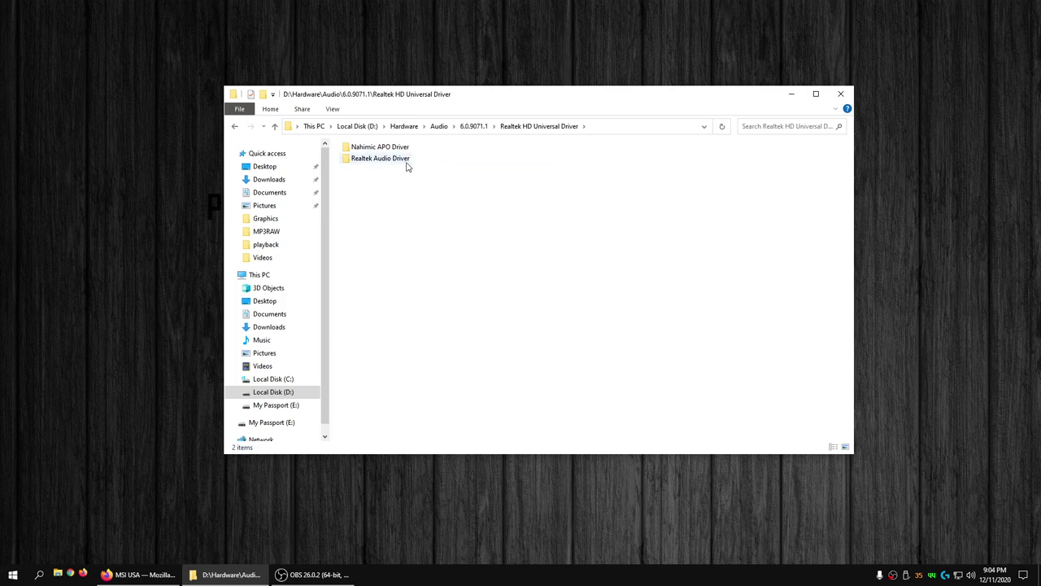
mouse_move(398, 149)
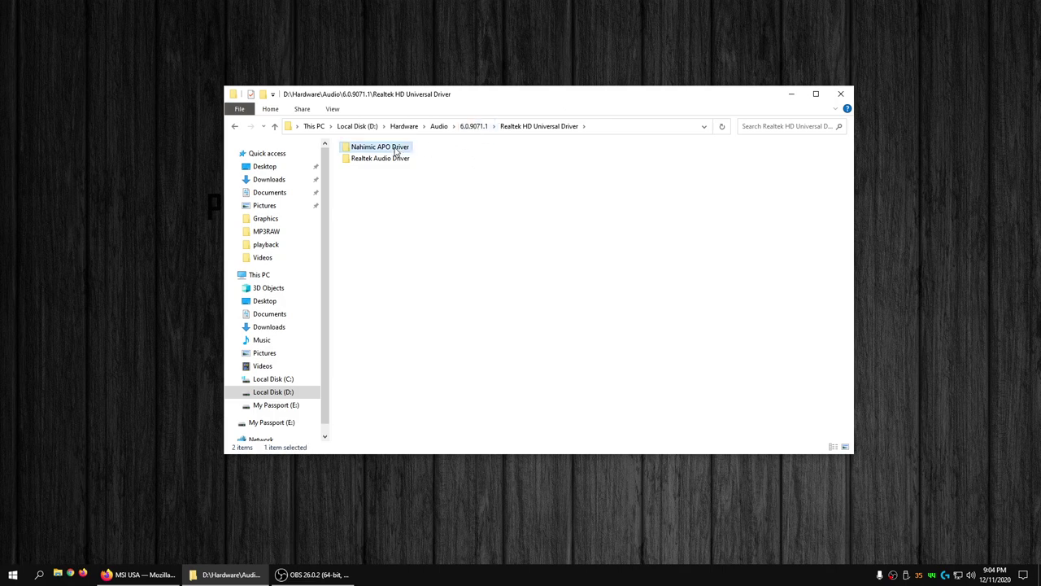
double_click(398, 148)
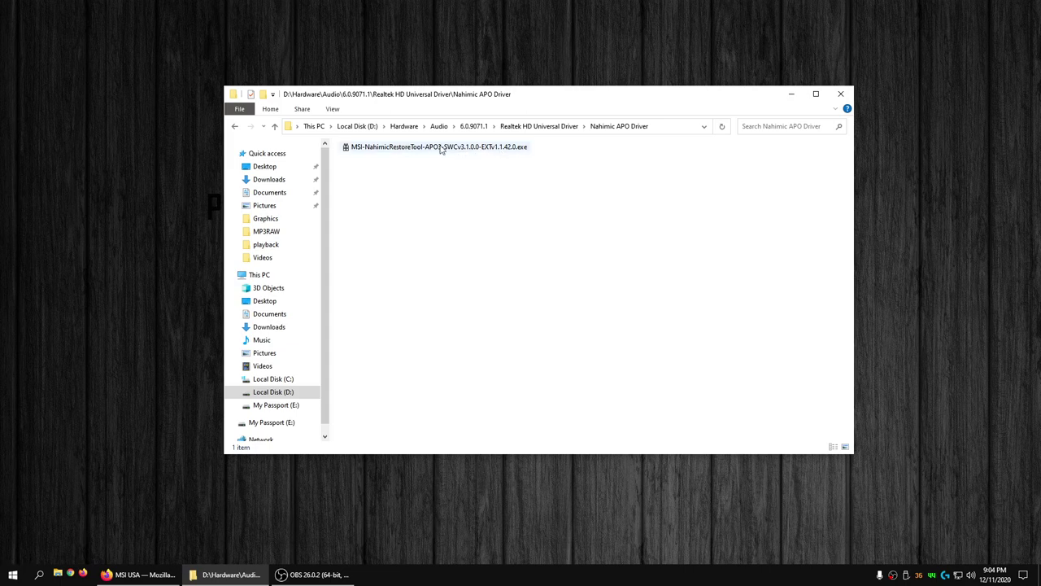
mouse_move(470, 152)
- Return to the Audio folder, launch Nahimic Companion to check its driver version, and exit it completely
left_click(478, 130)
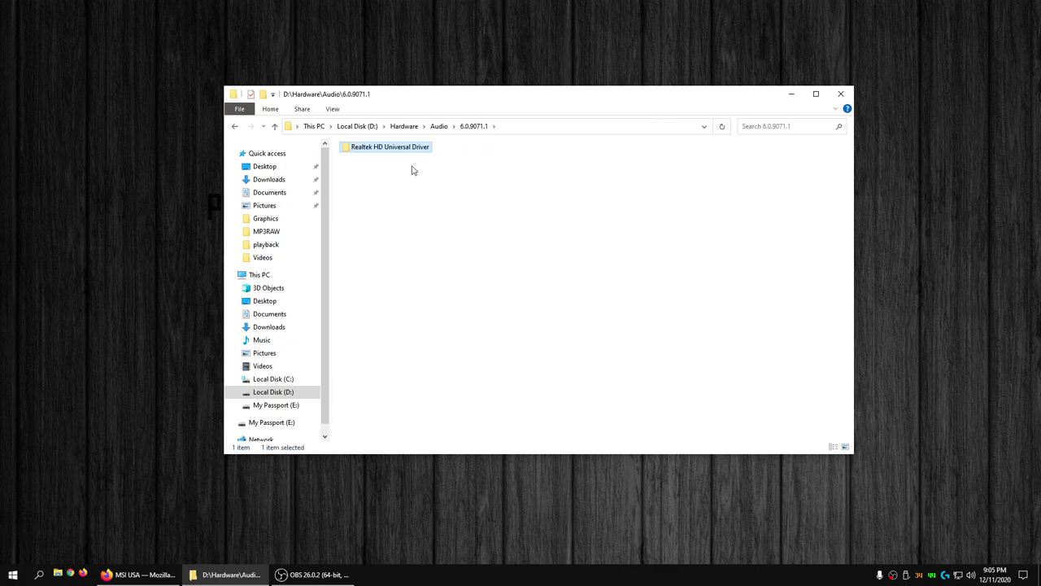
left_click(439, 126)
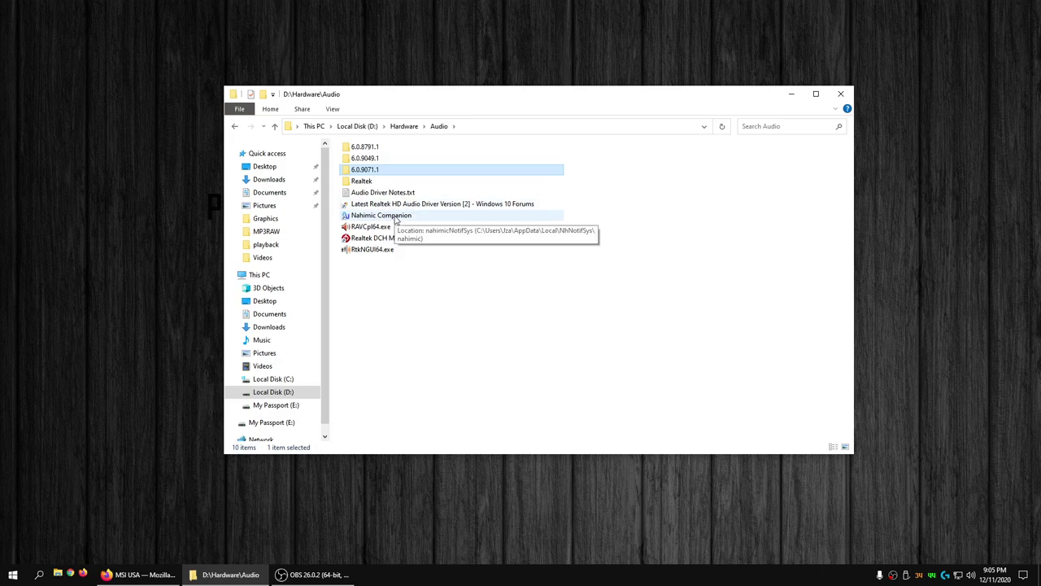
double_click(396, 218)
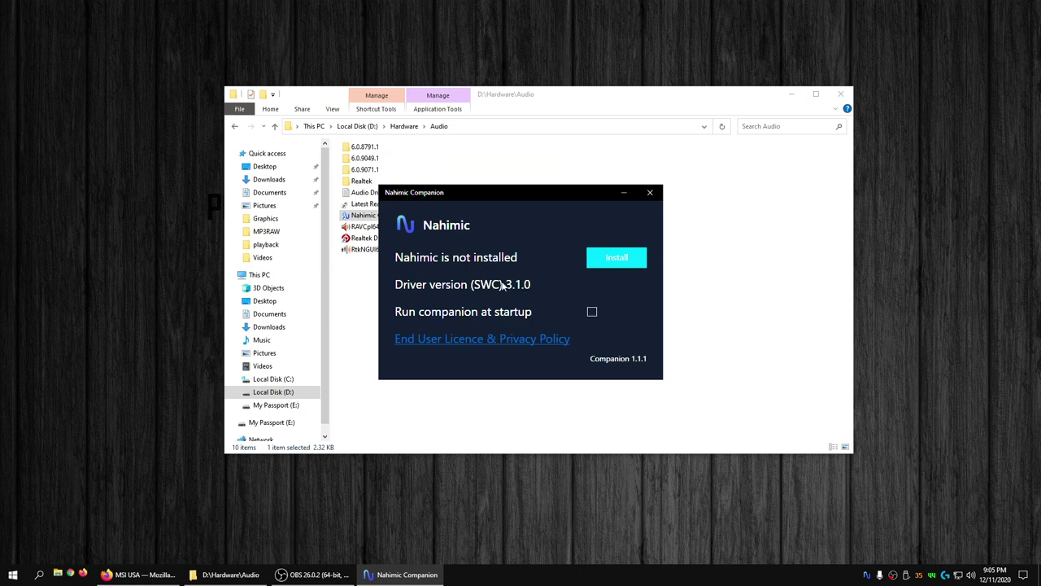
left_click(598, 263)
left_click(652, 195)
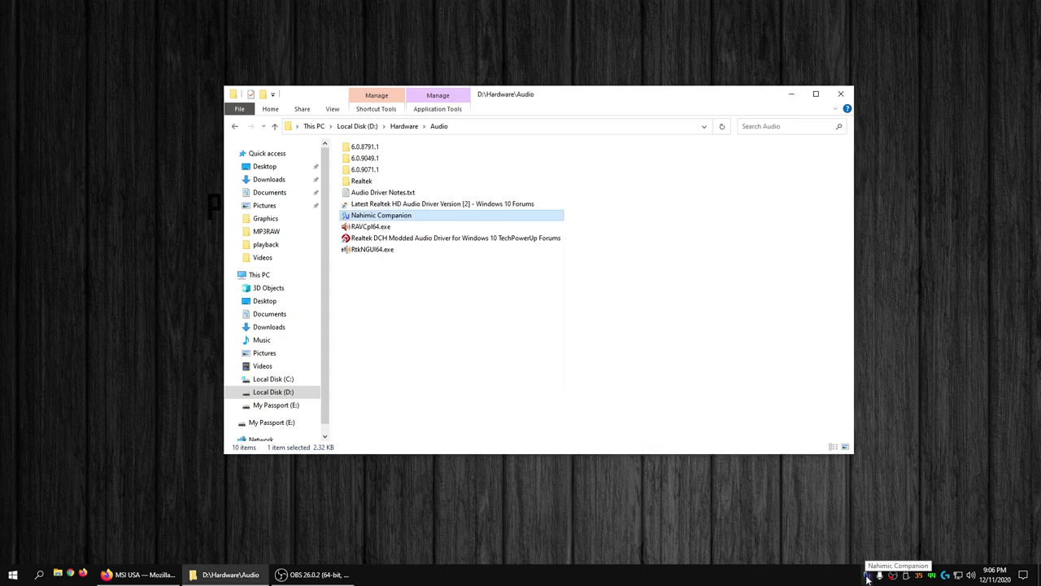
right_click(873, 574)
left_click(765, 567)
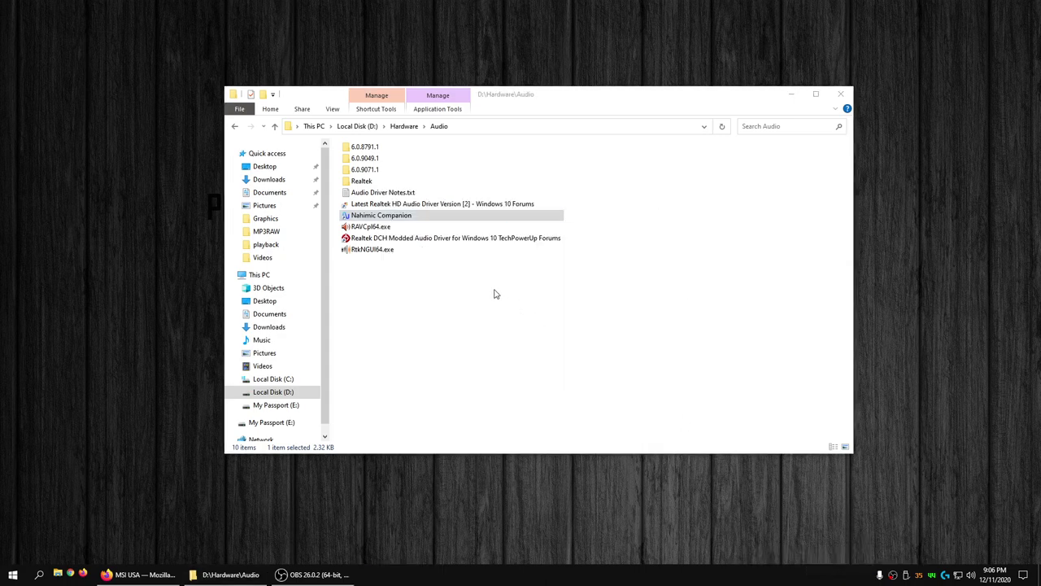
- Check the restore tool in the 6.0.9049.1 package's RtkDCHU Nahimic APO Driver folder, and return to the Audio folder
double_click(378, 159)
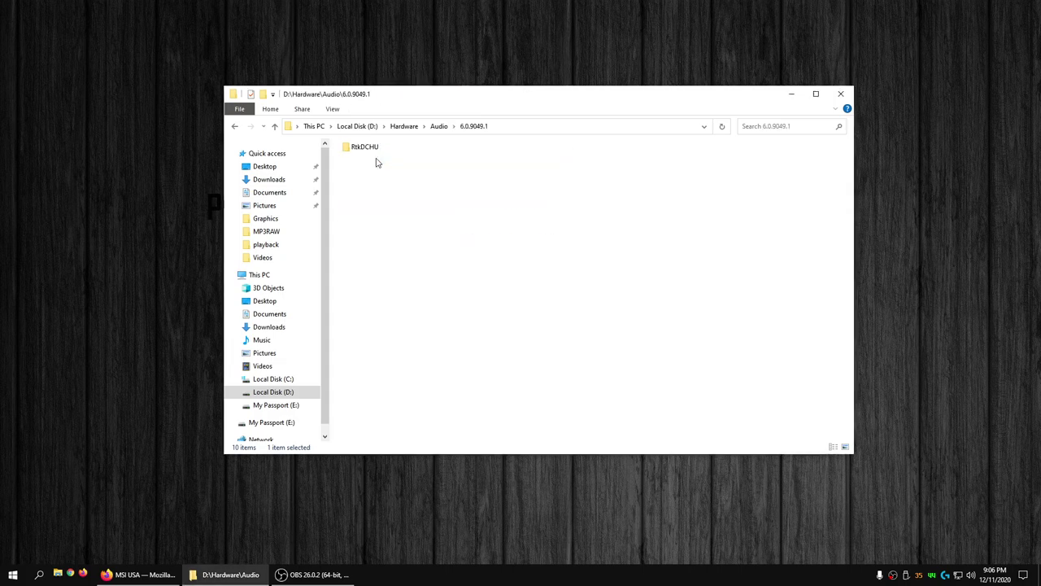
double_click(374, 148)
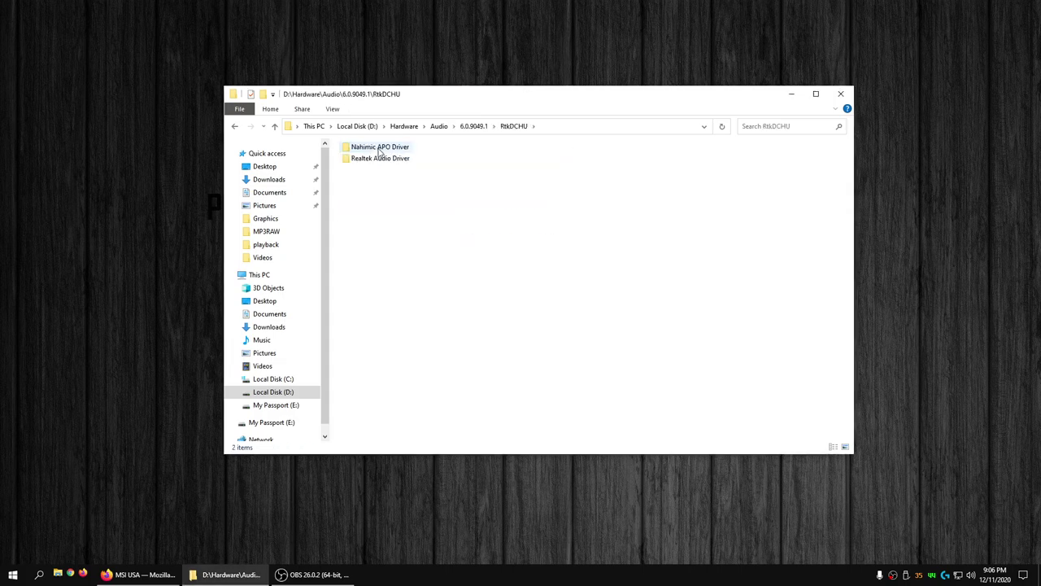
double_click(378, 148)
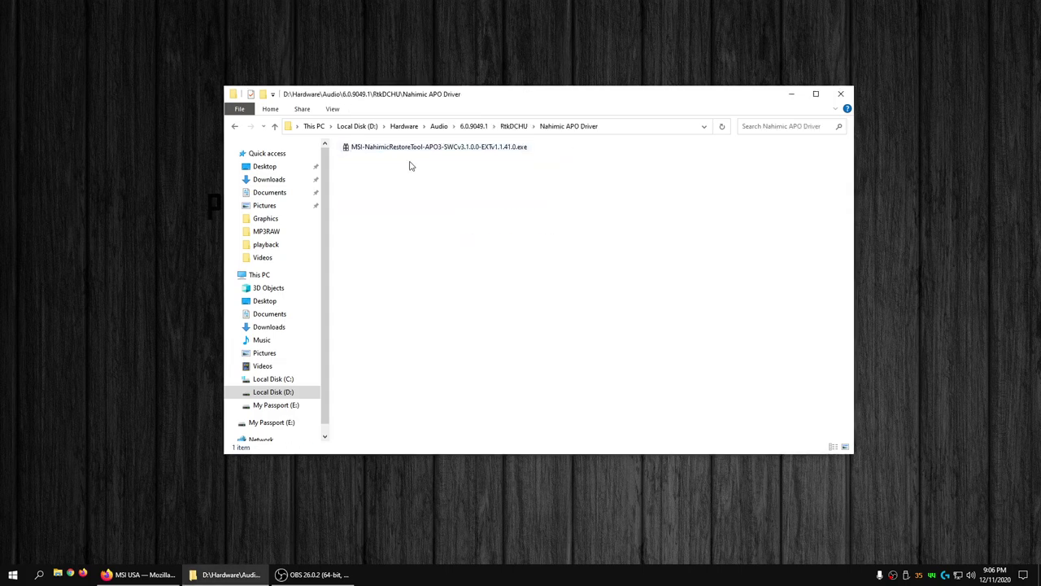
left_click(275, 126)
left_click(275, 126)
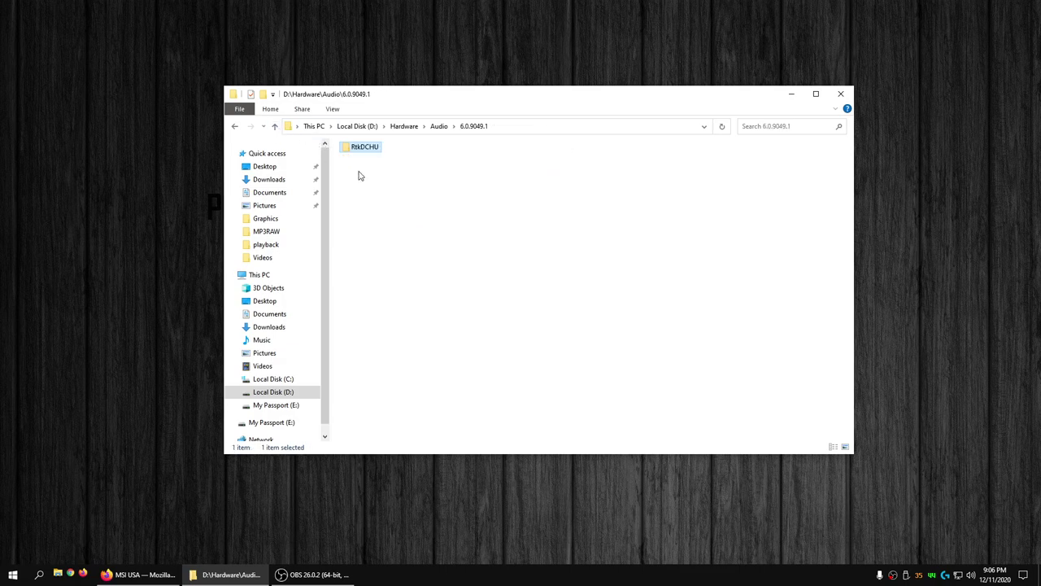
left_click(438, 126)
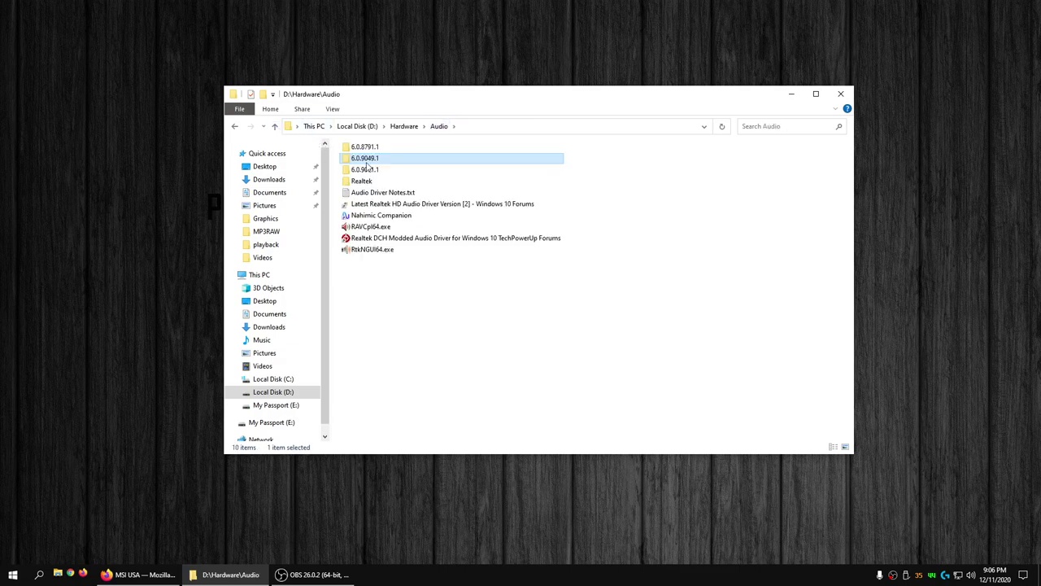
- Compare the restore tool in the 6.0.9071.1 package's Nahimic APO Driver folder, and return to the Audio folder
double_click(366, 170)
double_click(382, 148)
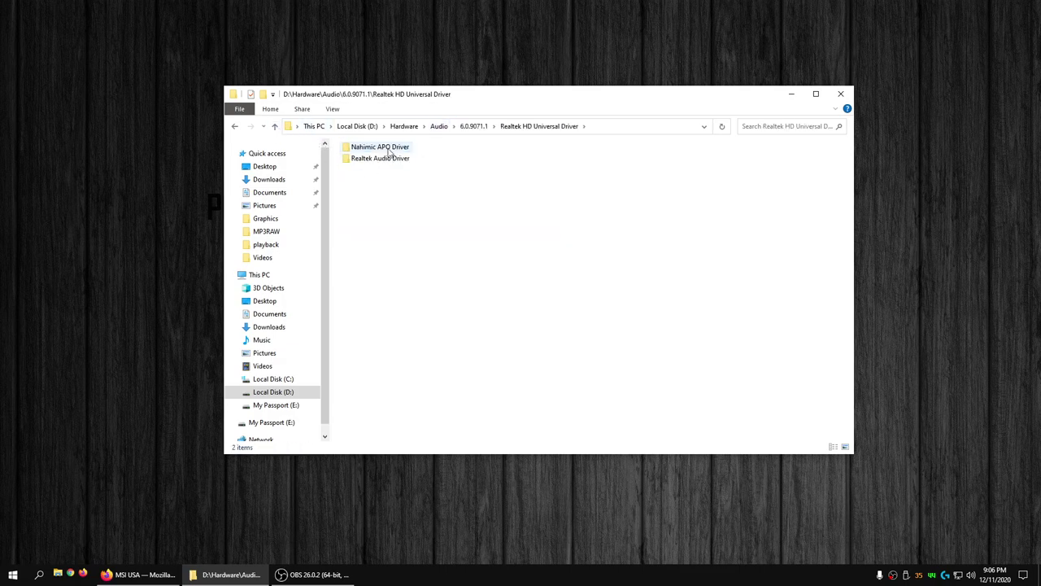
double_click(382, 148)
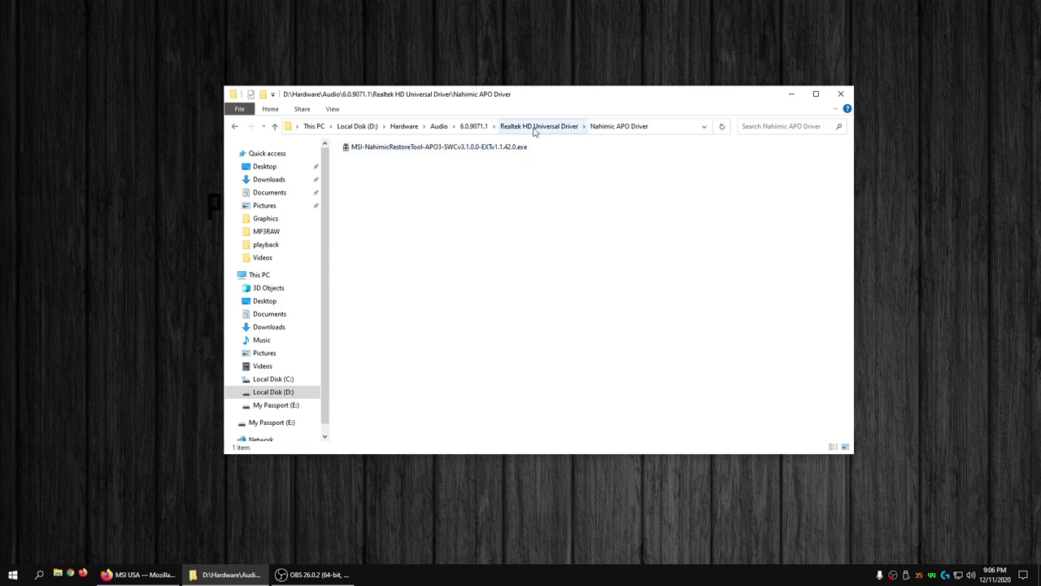
left_click(475, 127)
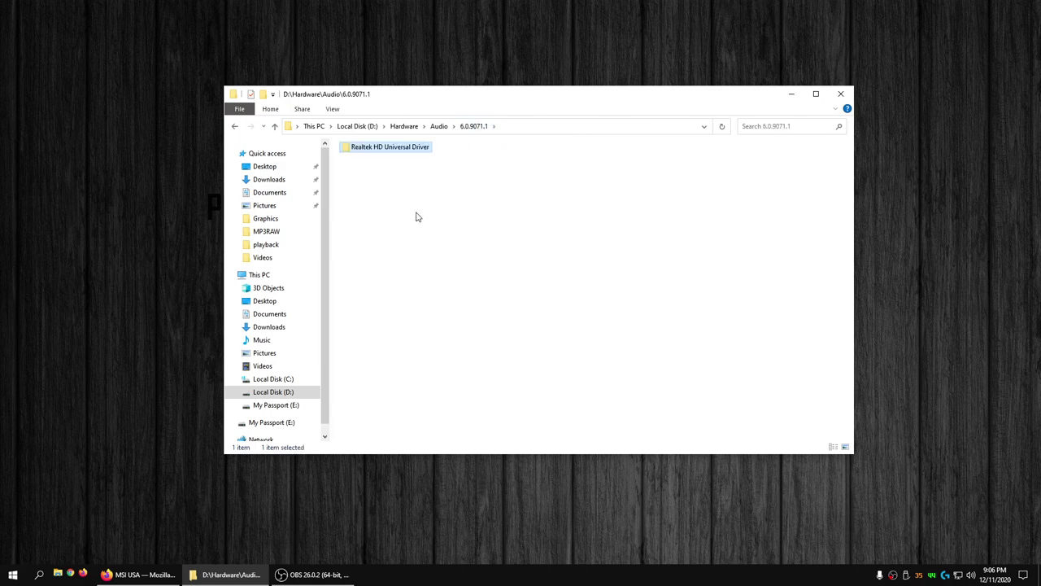
left_click(439, 127)
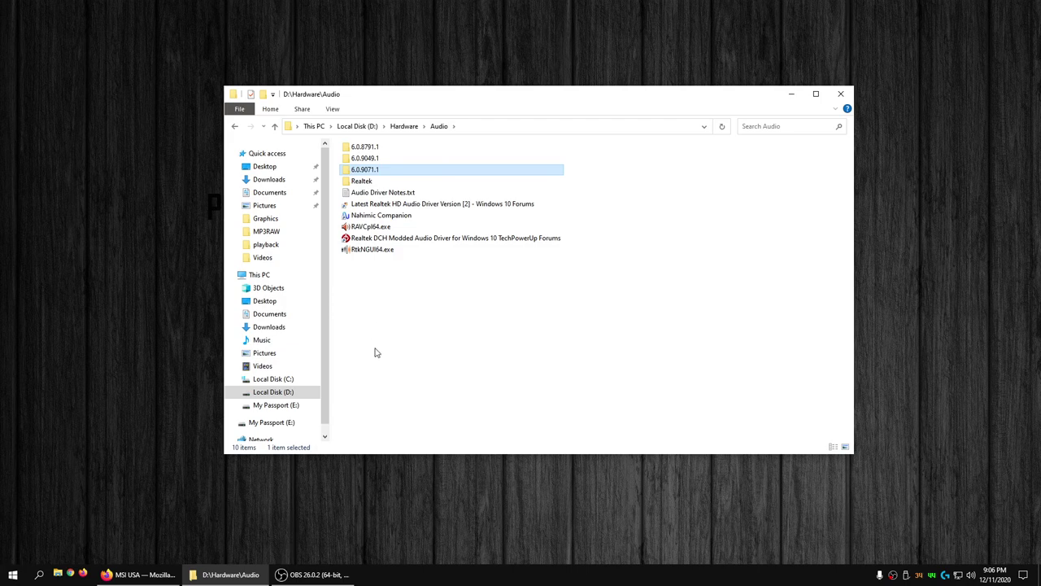
- Open Device Manager with devmgmt.msc, place its window beside the Audio folder listing, and enlarge it to show all device categories
key("super+r")
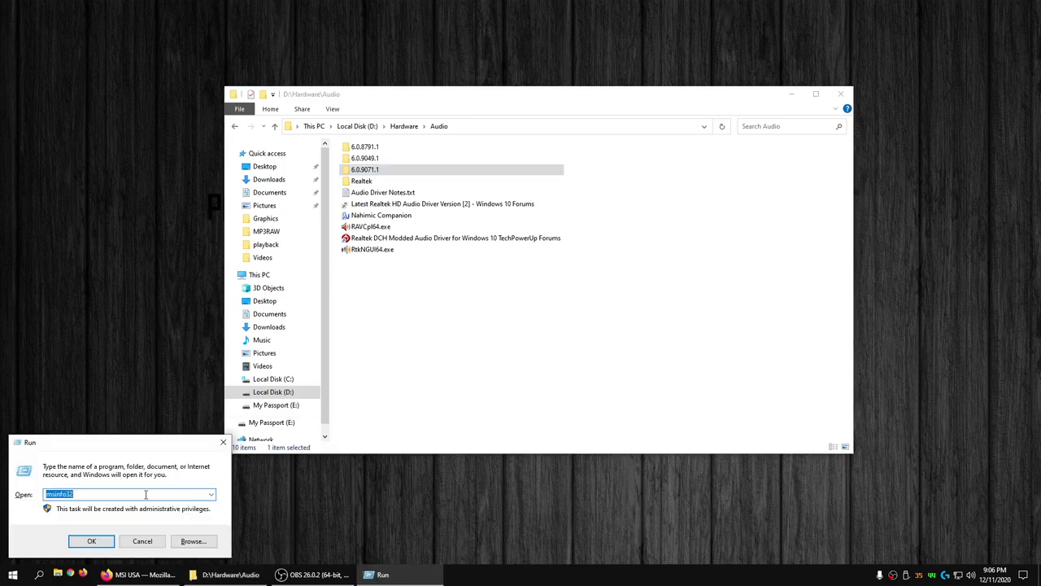
type("devmgmt")
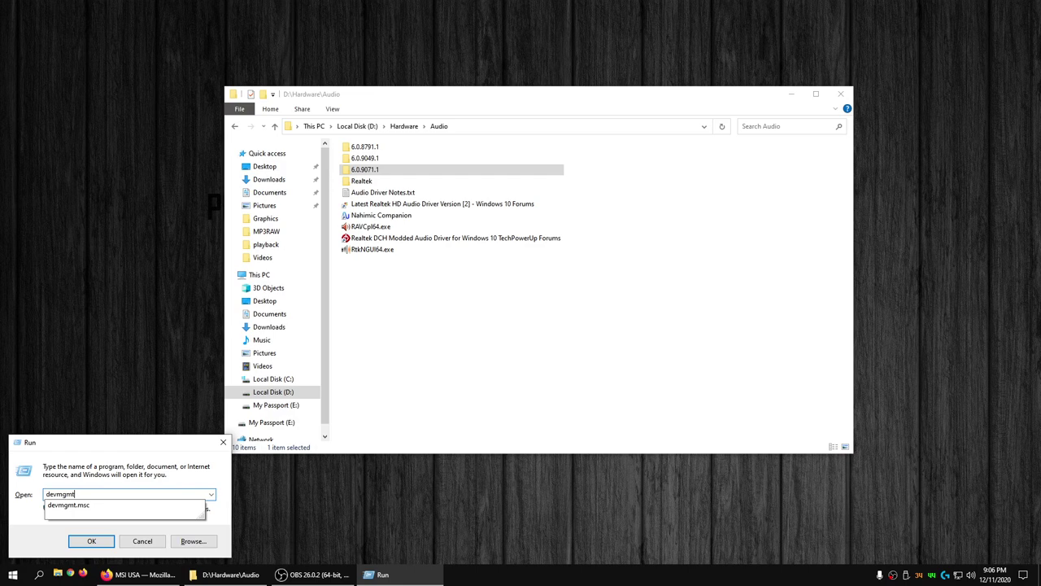
key("Down")
key("Return")
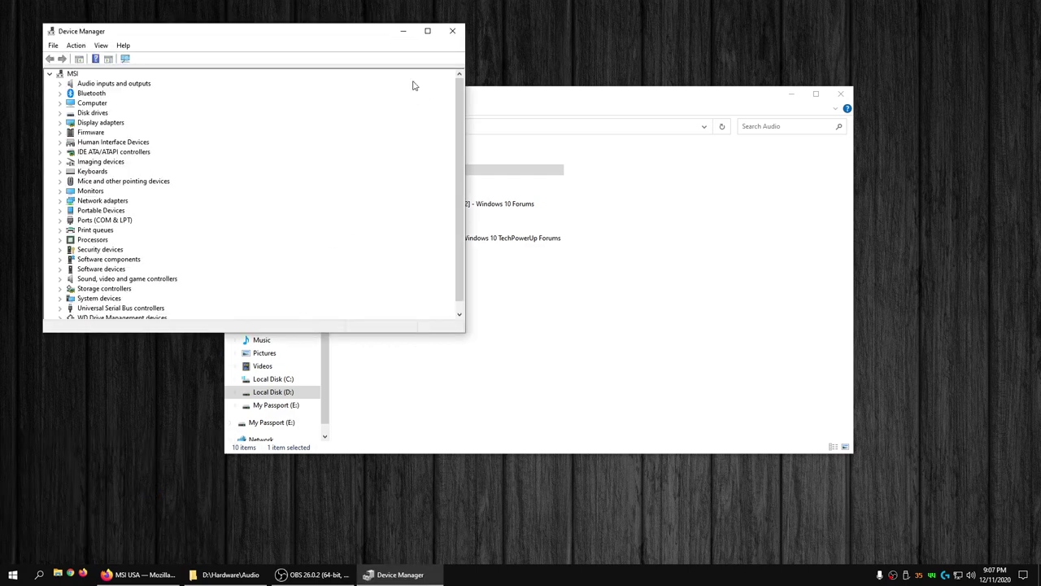
left_click_drag(352, 38, 826, 130)
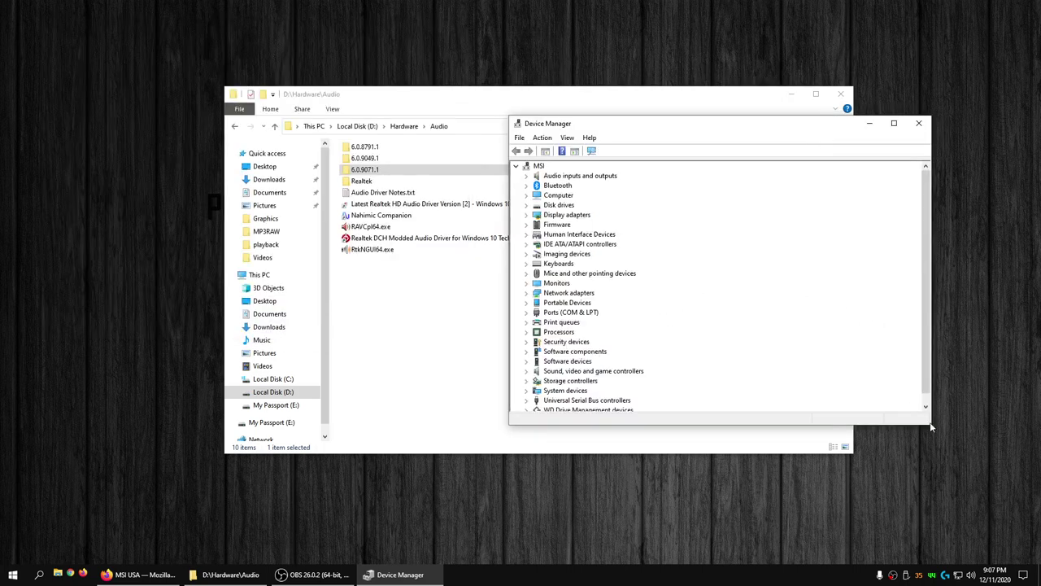
left_click_drag(930, 423, 948, 490)
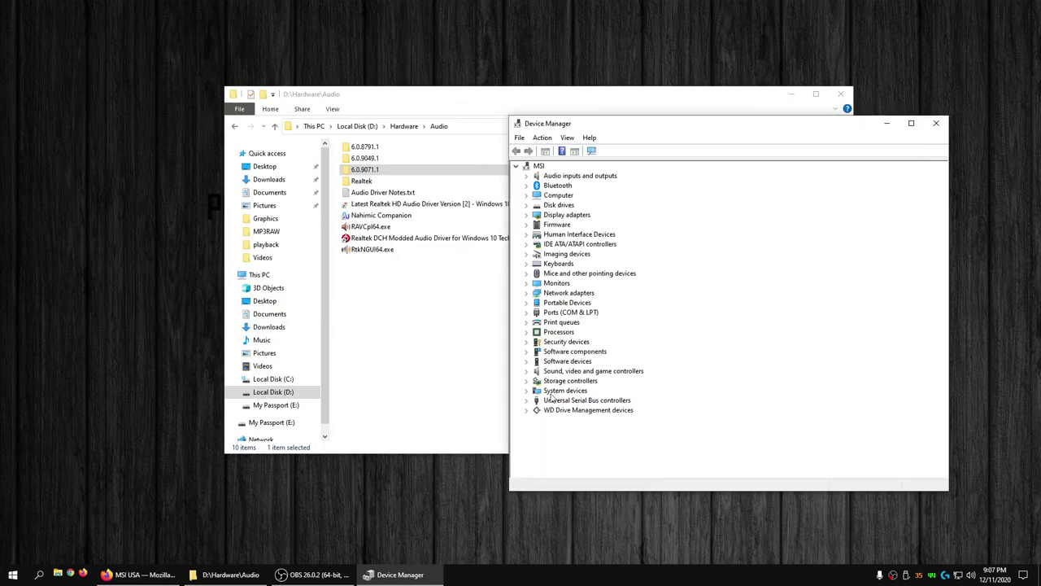
- Expand Sound, video and game controllers and select the Realtek(R) Audio device
left_click(526, 371)
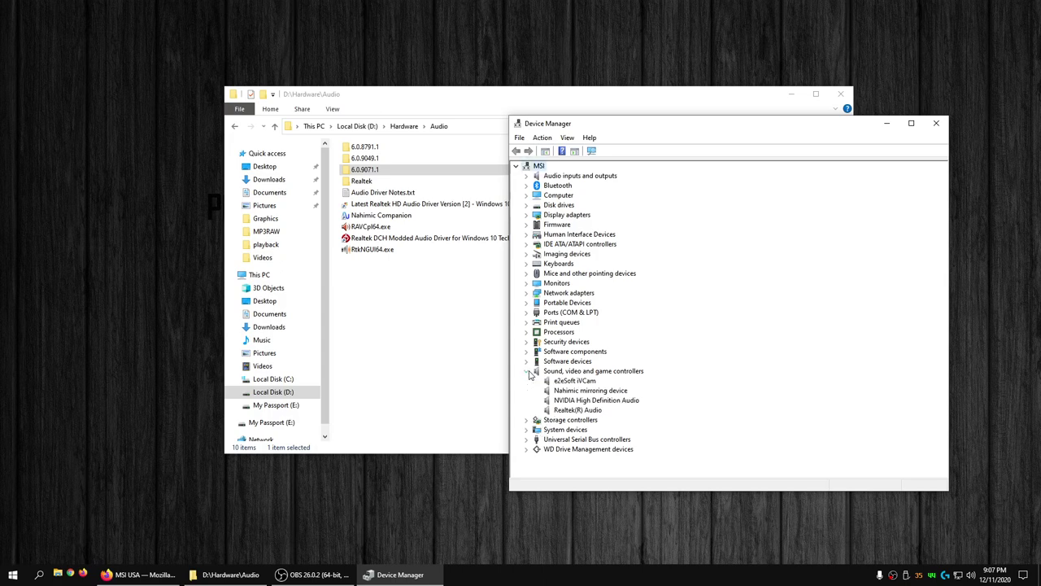
left_click(576, 411)
left_click(577, 411)
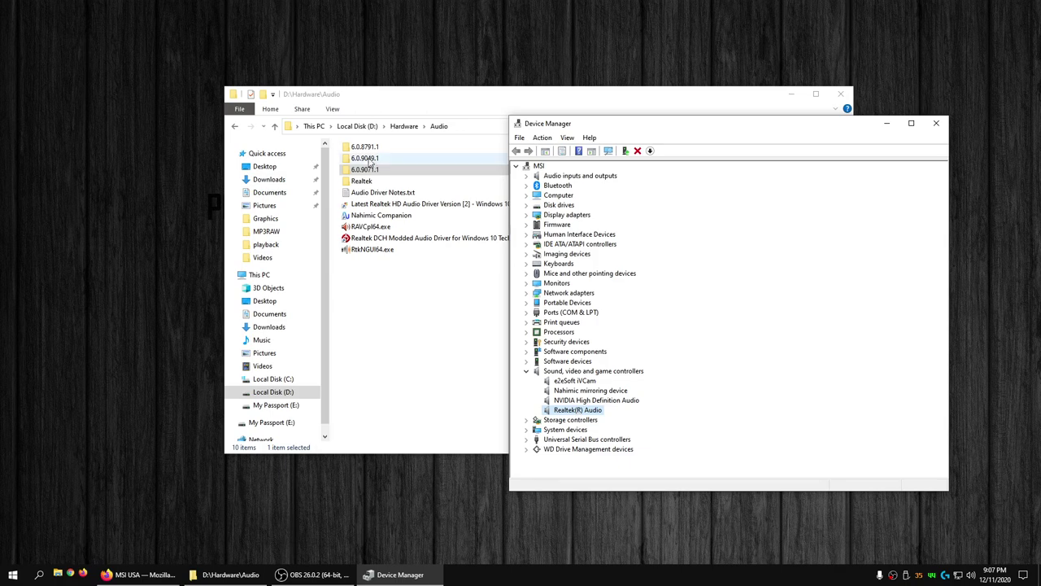
right_click(580, 413)
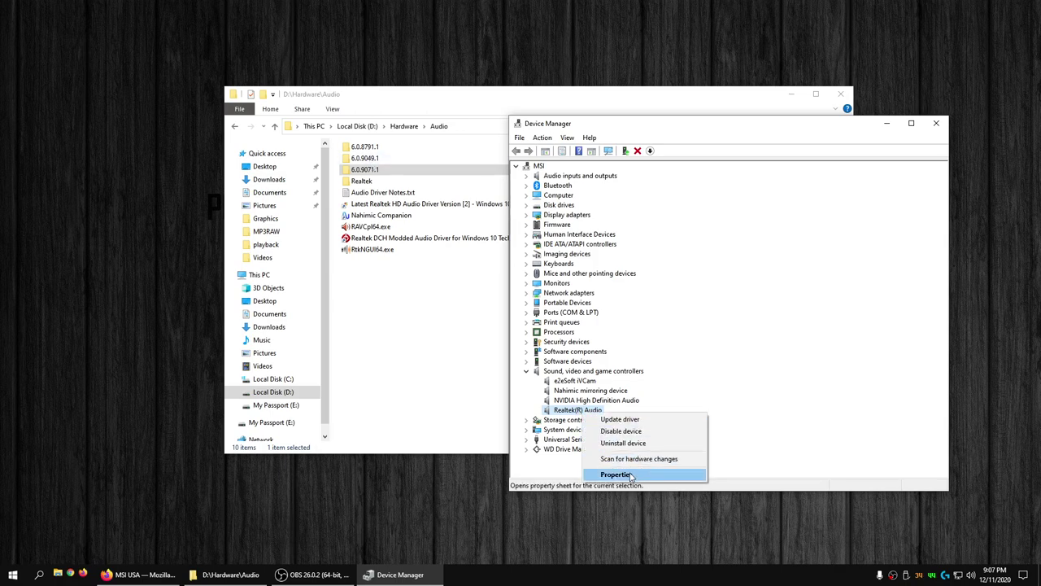
left_click(622, 419)
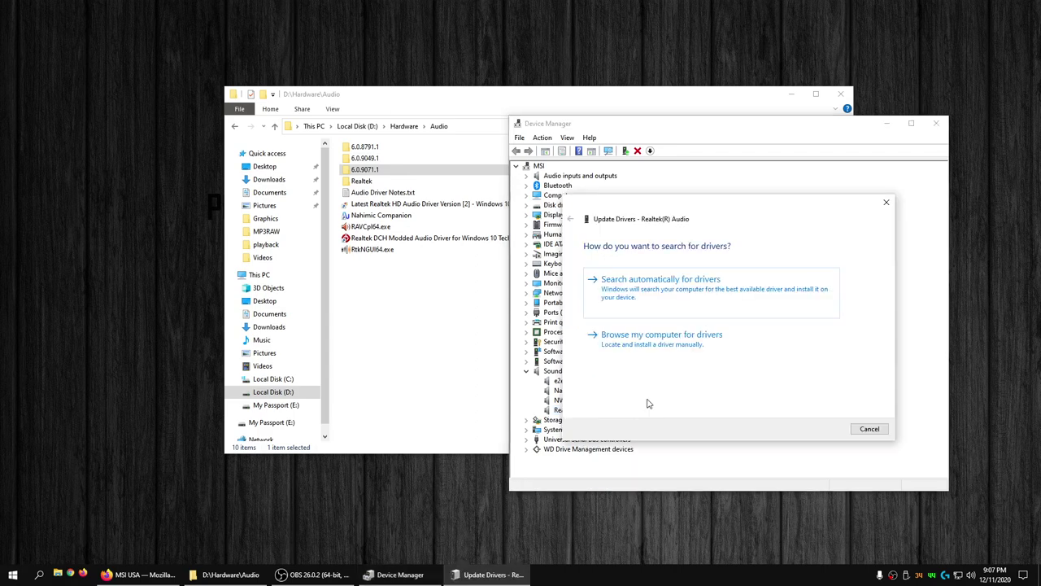
left_click(886, 202)
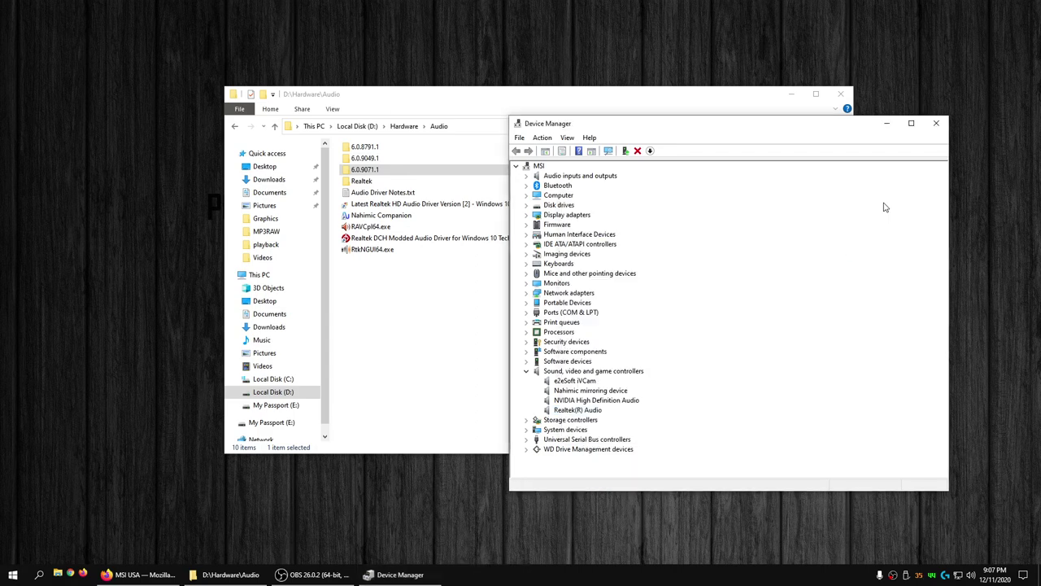
- Open the Realtek(R) Audio device's driver properties and check the installed driver version
right_click(601, 411)
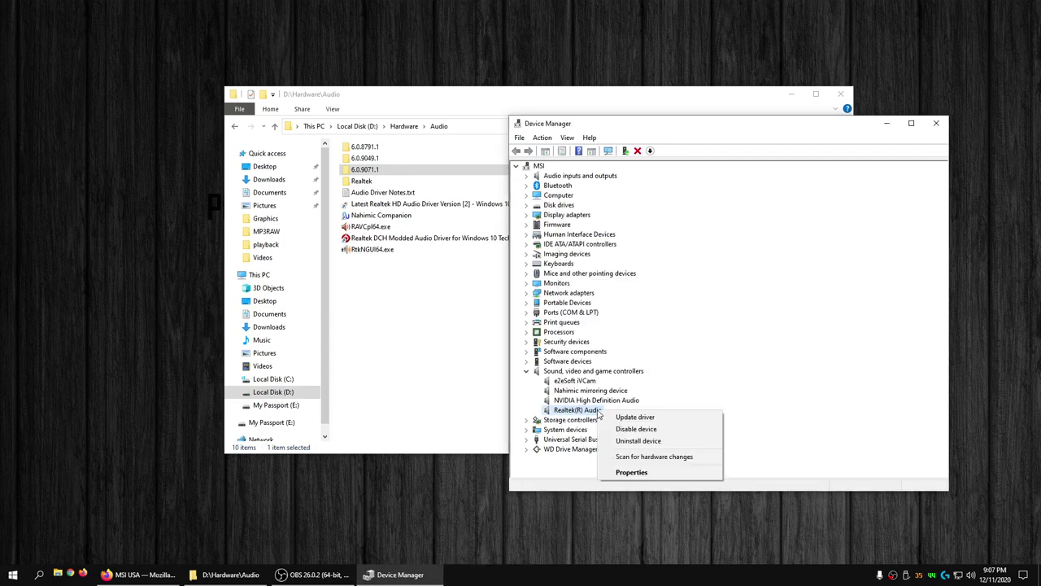
left_click(640, 473)
left_click(667, 210)
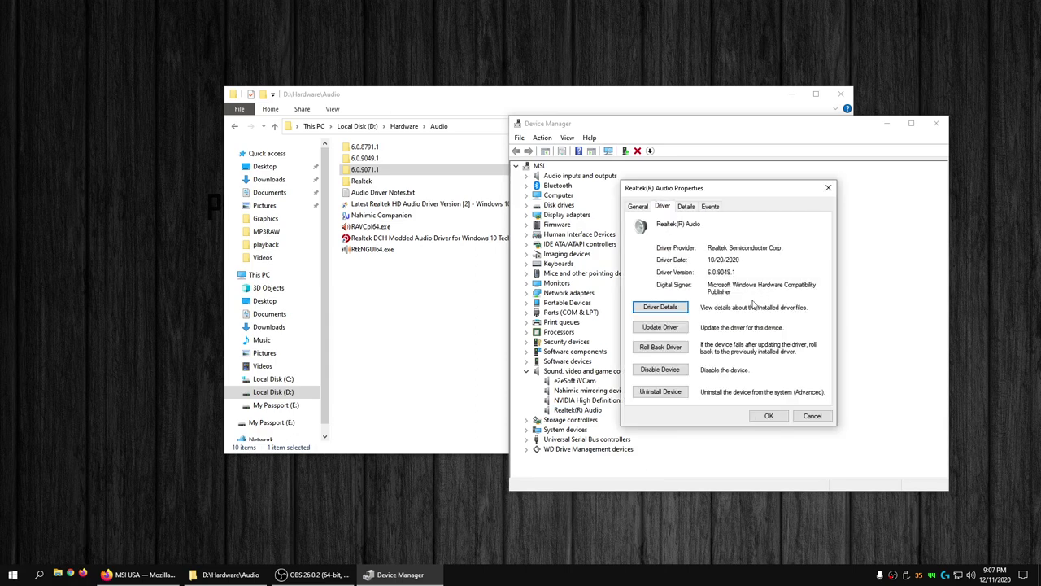
left_click_drag(737, 272, 706, 272)
left_click(722, 272)
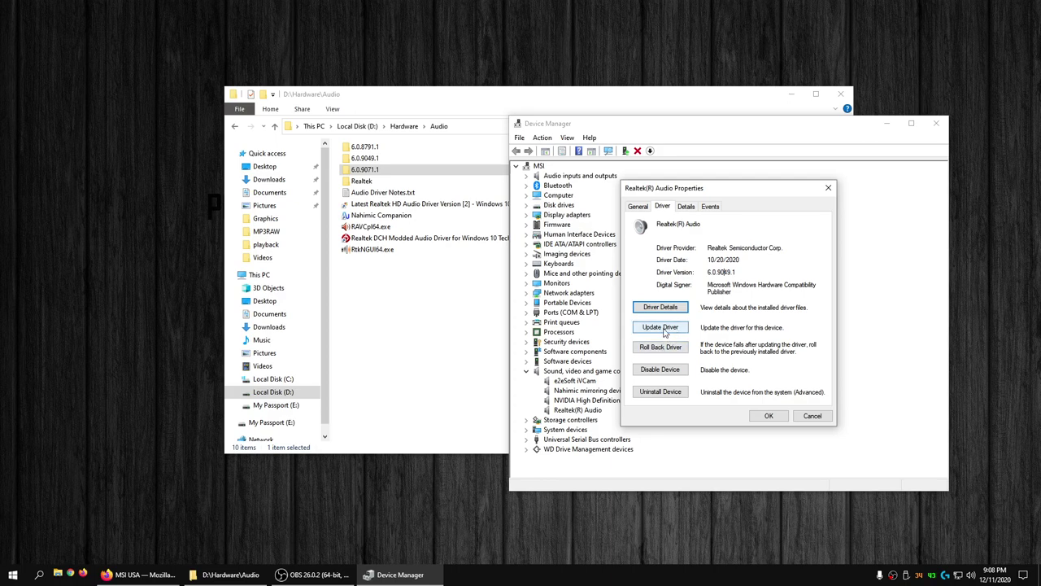
- Update the Realtek(R) Audio driver from D:\HARDWARE\AUDIO including subfolders, and decline restarting the computer
left_click(661, 328)
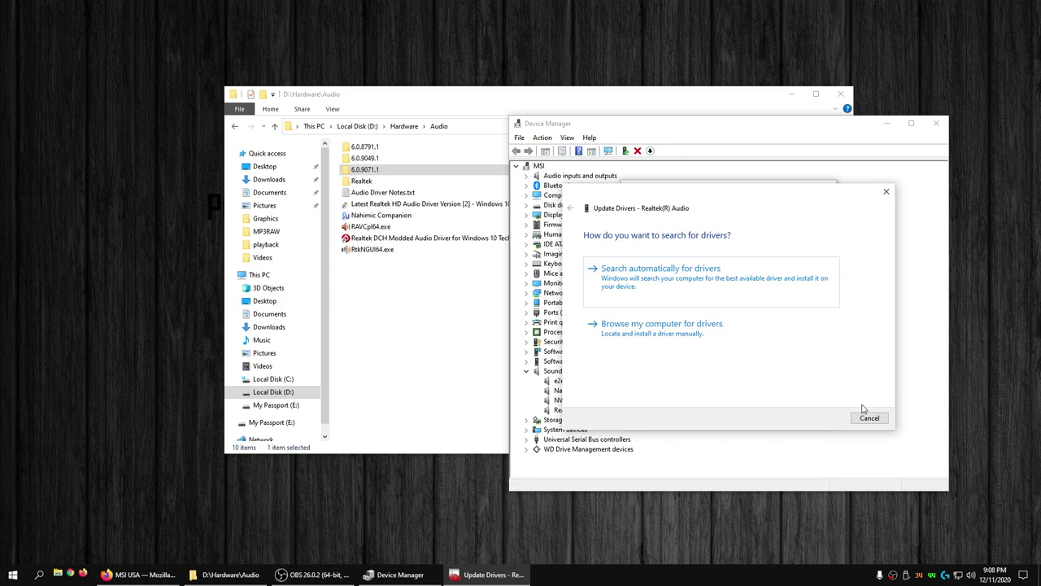
left_click(669, 330)
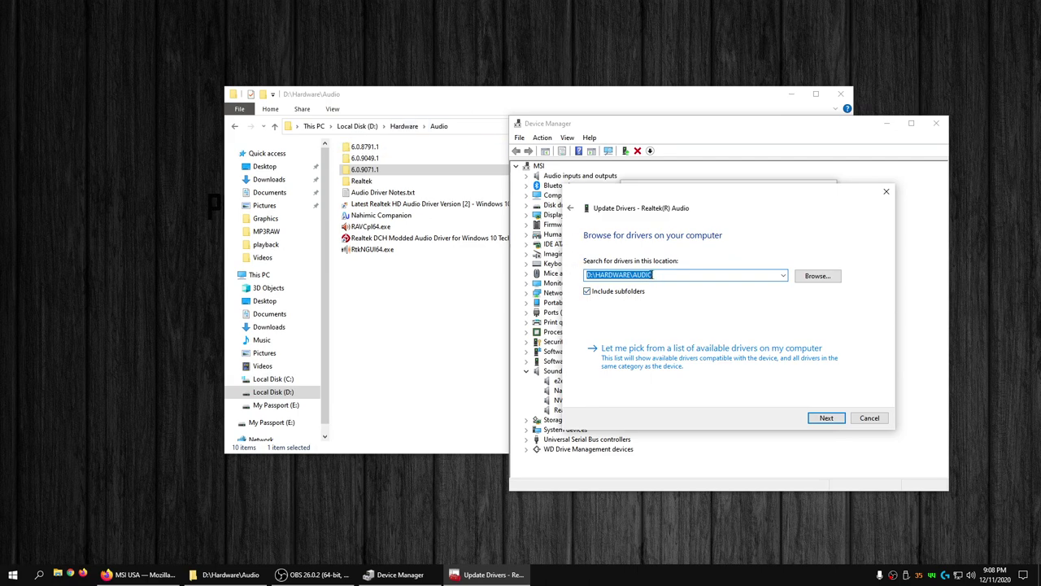
left_click(825, 420)
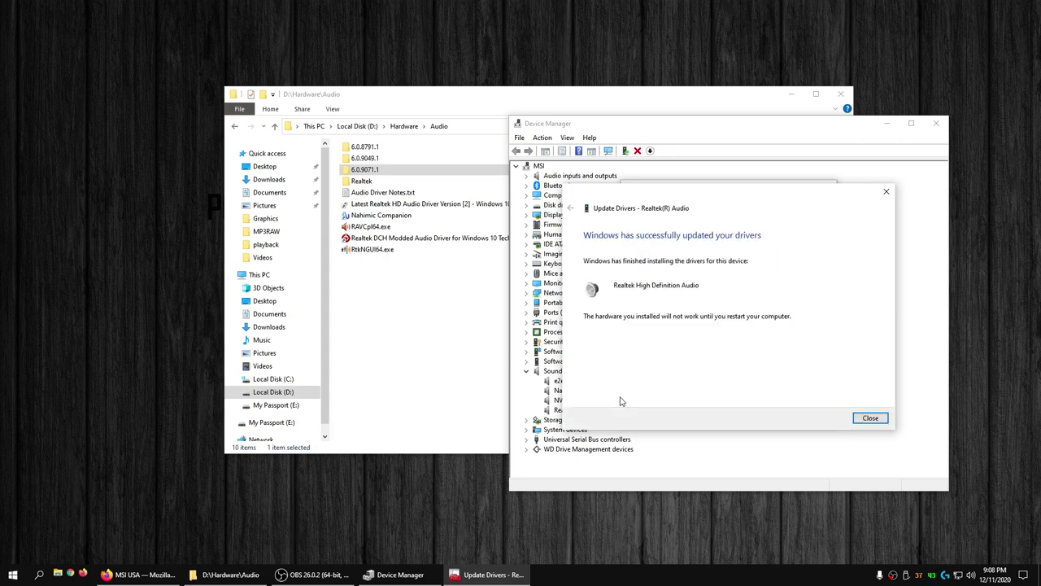
left_click(872, 418)
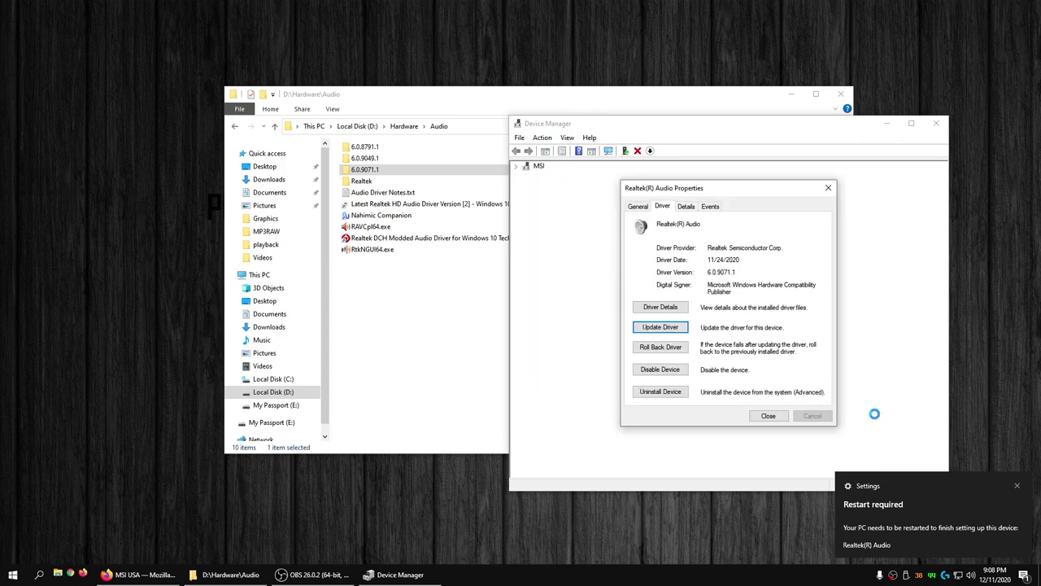
left_click(769, 416)
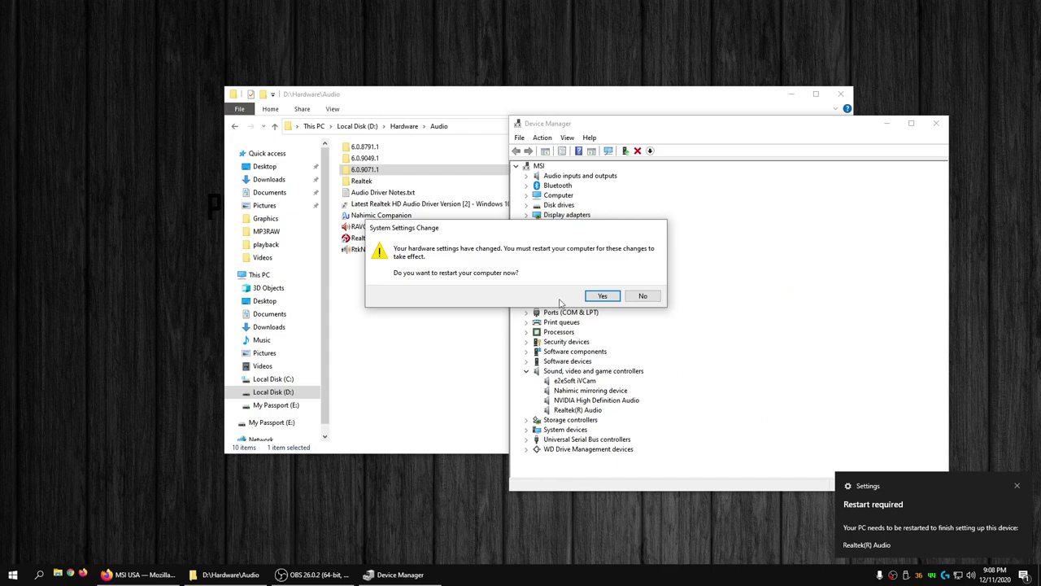
left_click(643, 296)
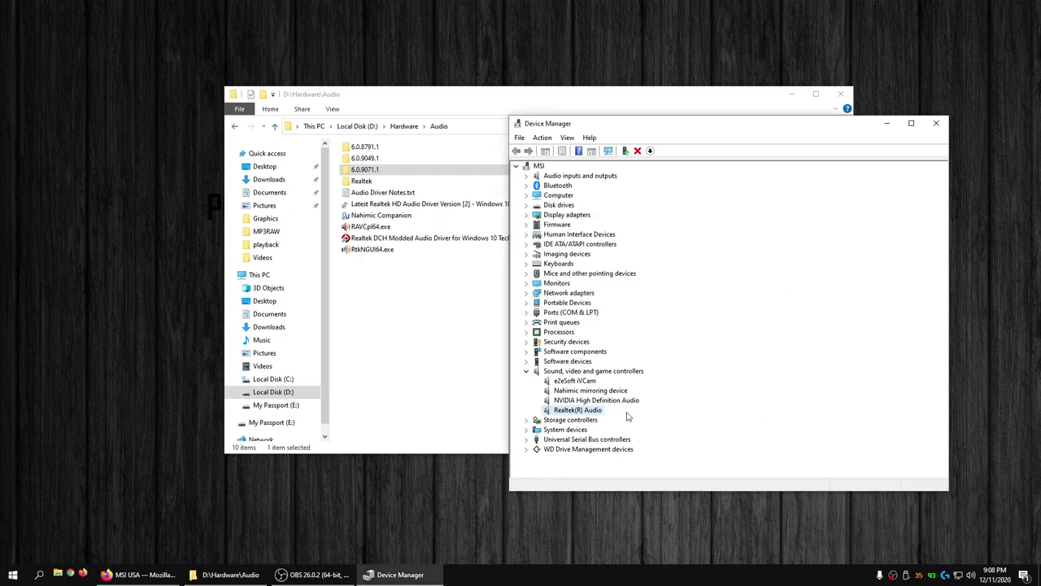
- Check the Realtek(R) Audio device's driver date and version in its properties, and decline the restart again
right_click(585, 412)
left_click(638, 471)
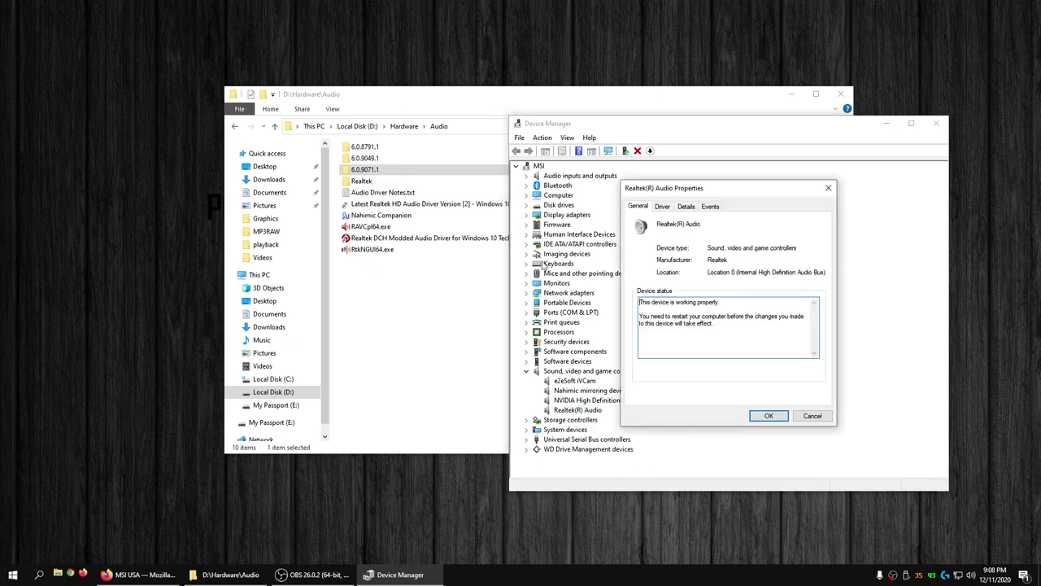
left_click(662, 206)
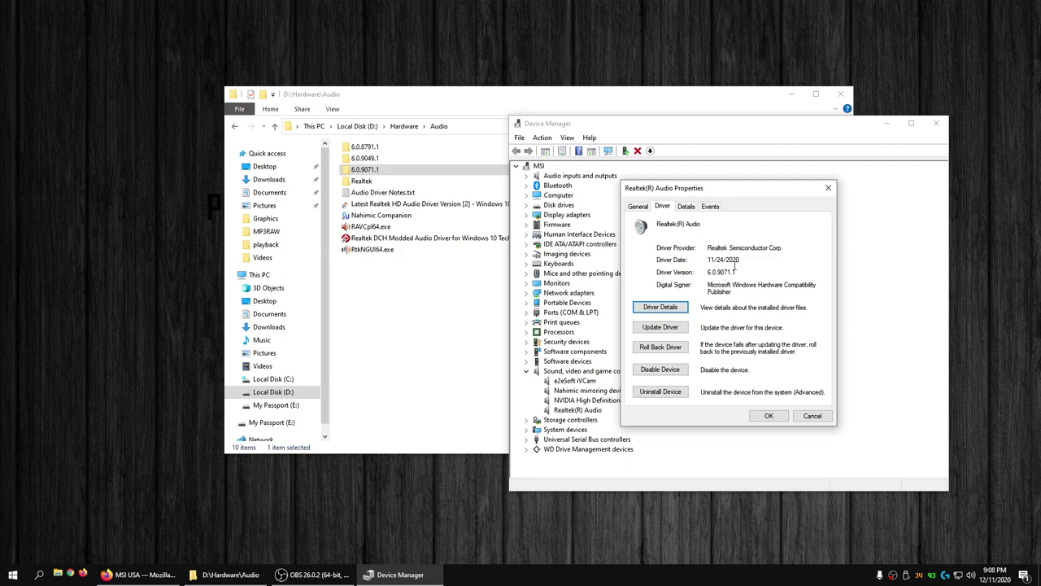
left_click_drag(739, 260, 699, 260)
left_click(830, 189)
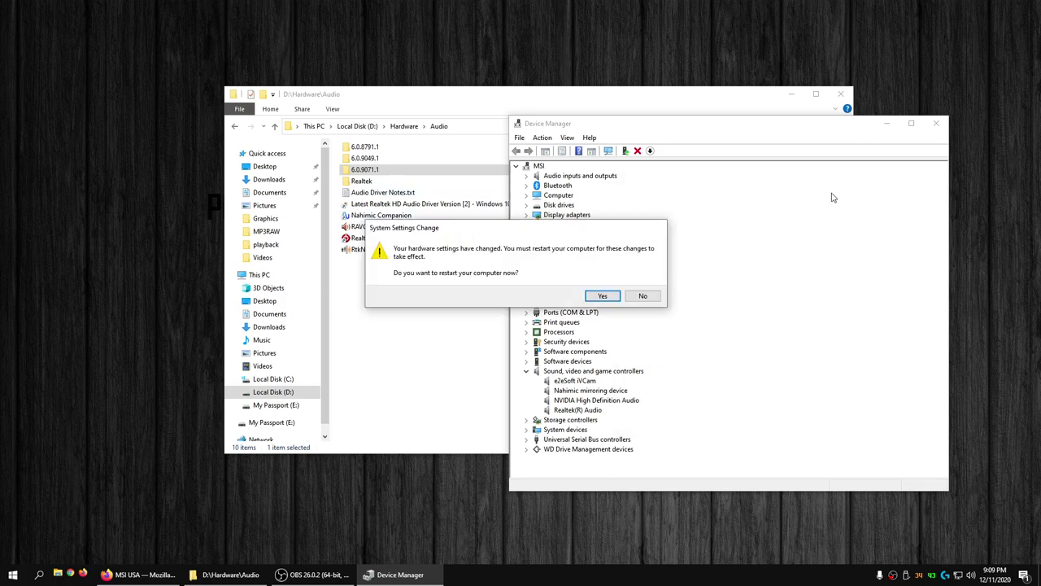
left_click(643, 296)
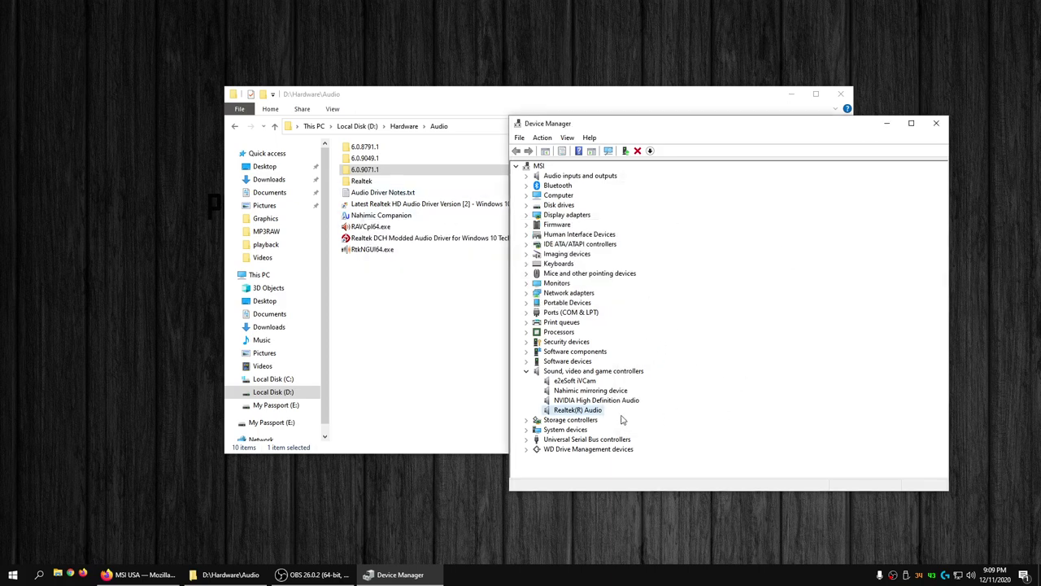
- Collapse the sound controllers and run a driver update from D:\HARDWARE\AUDIO for A-Volute Nh3 Audio Effects Component under Software components
left_click(526, 372)
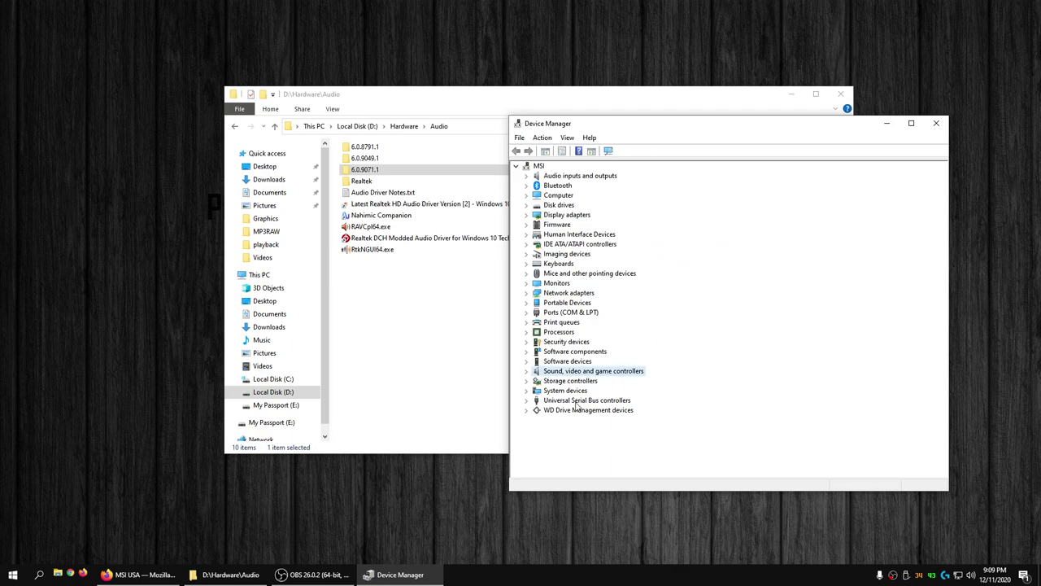
left_click(526, 351)
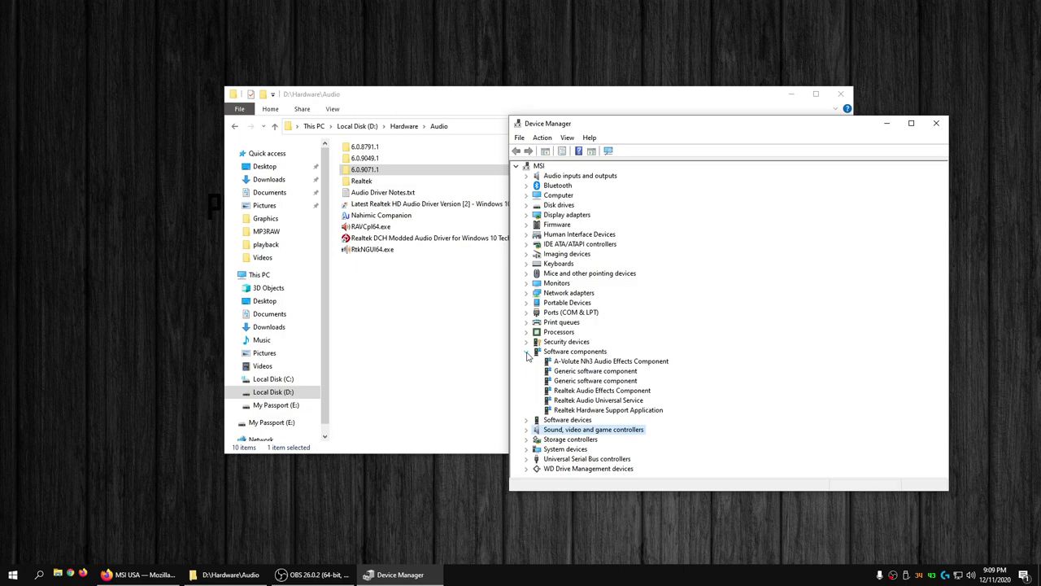
left_click(640, 363)
right_click(639, 364)
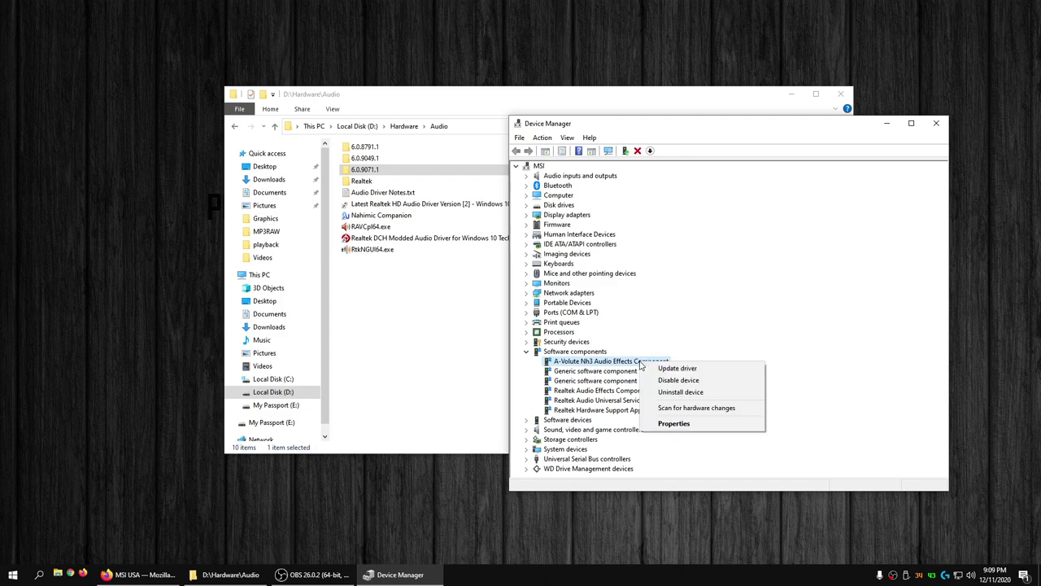
left_click(685, 369)
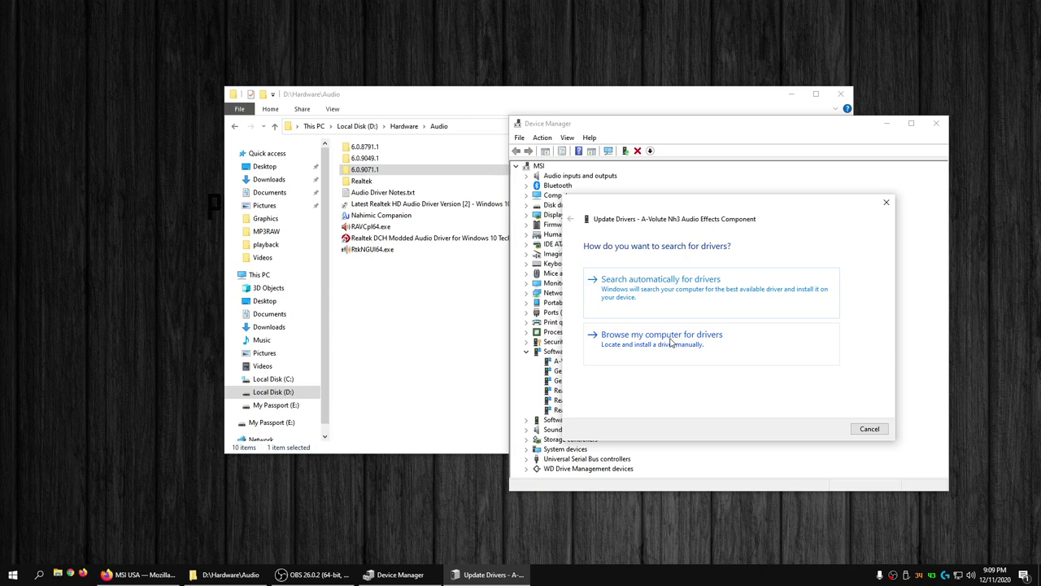
left_click(671, 343)
left_click(824, 428)
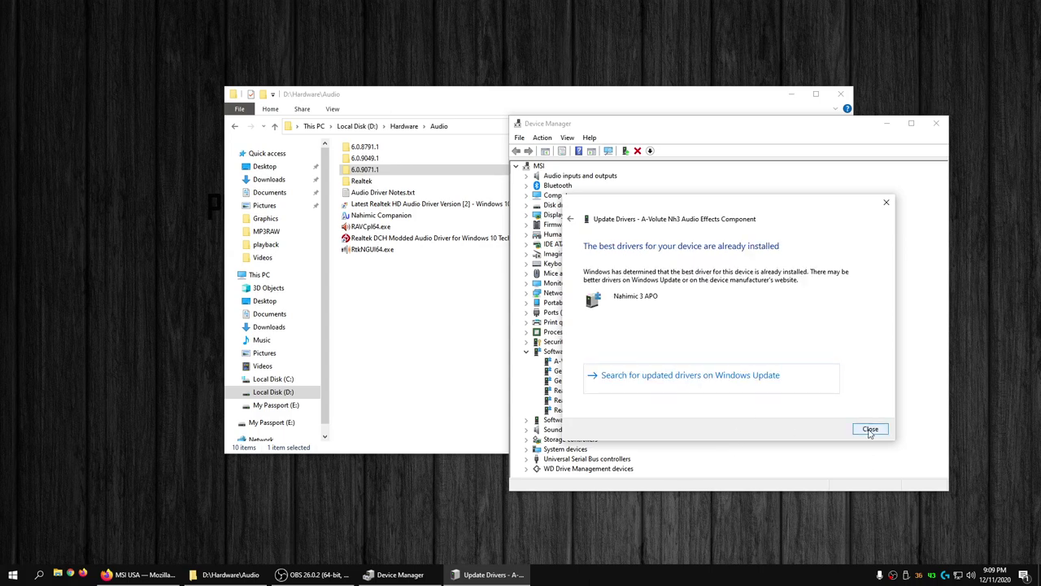
left_click(871, 429)
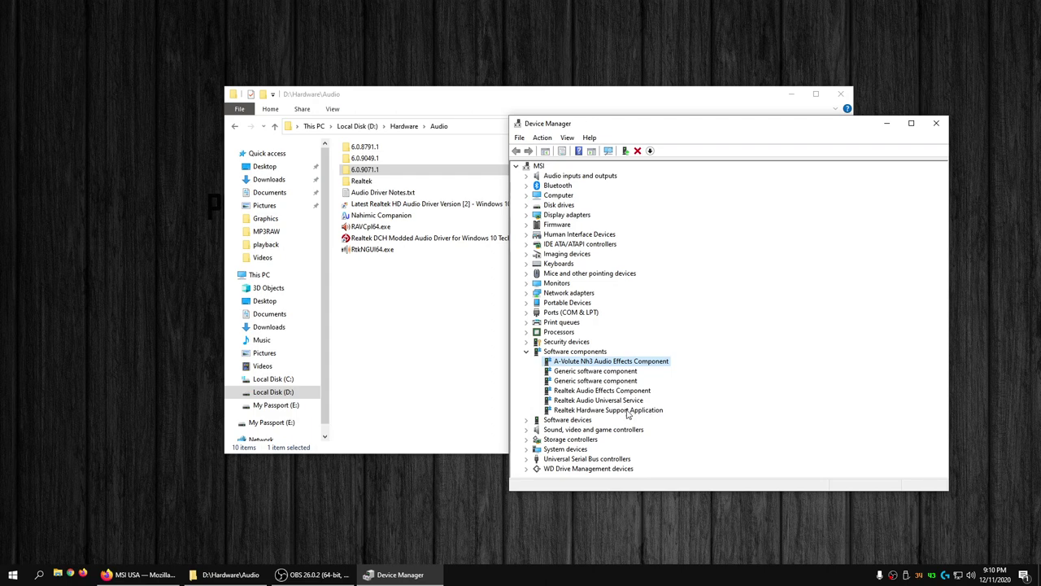
- Run a driver update for the first Generic software component, searching D:\HARDWARE\AUDIO
left_click(599, 393)
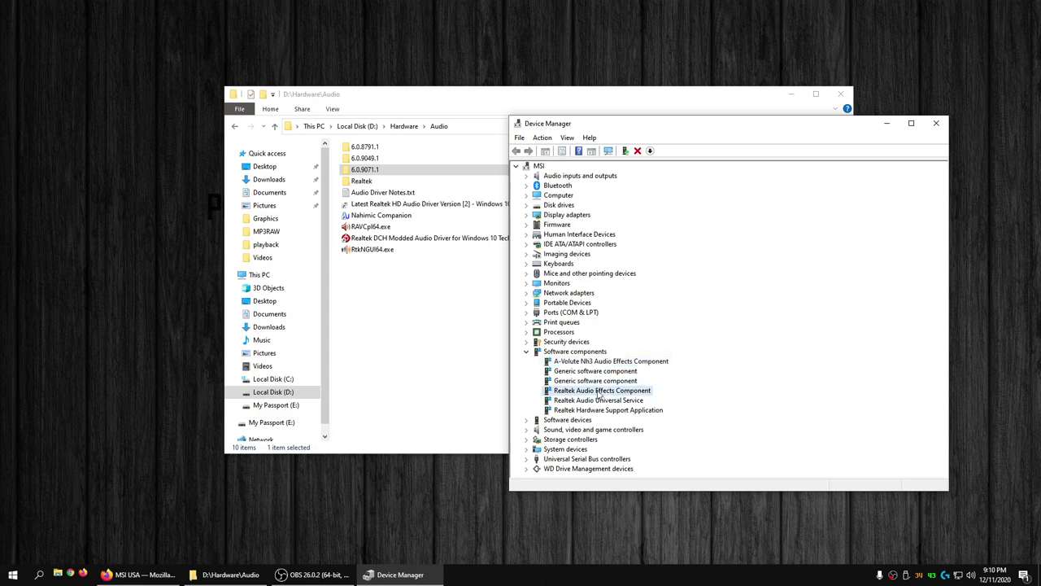
left_click(601, 362)
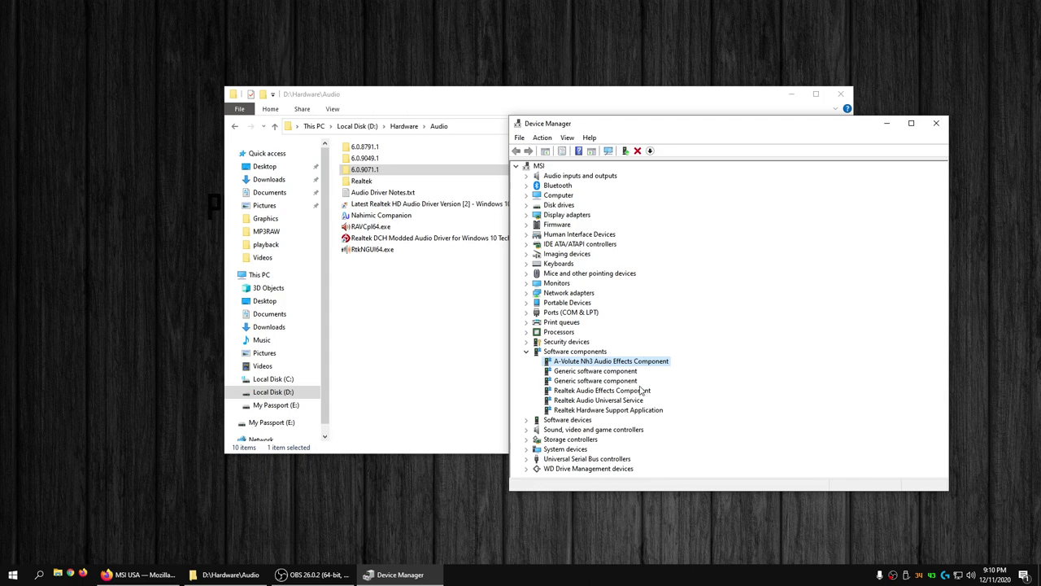
right_click(603, 371)
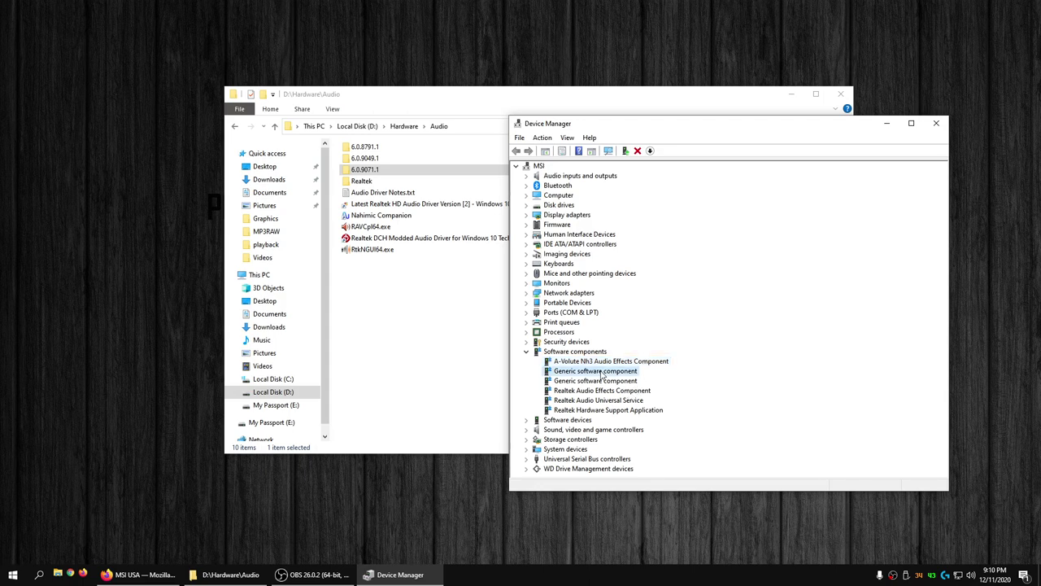
left_click(643, 380)
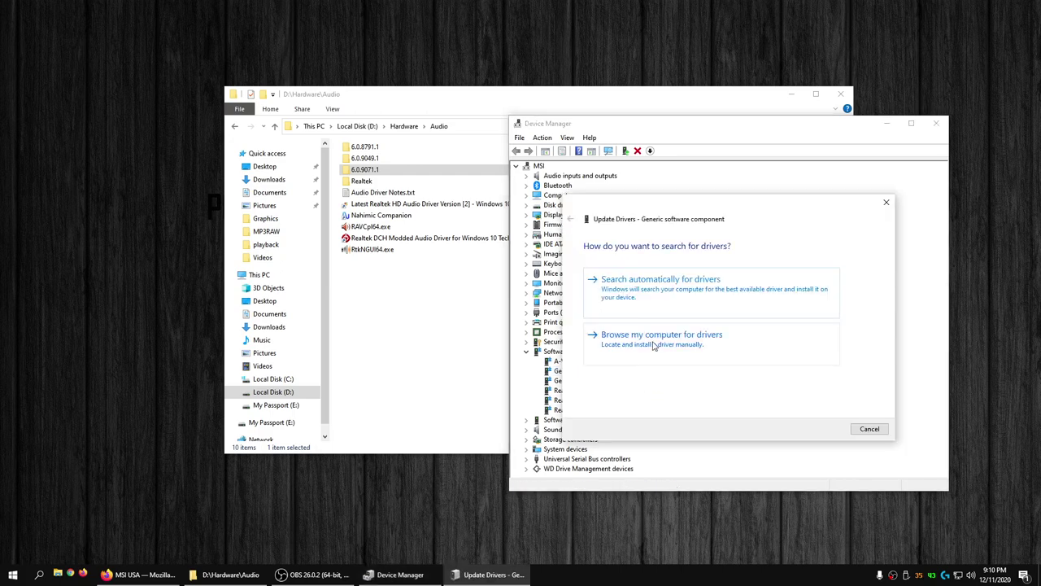
left_click(656, 344)
left_click(827, 429)
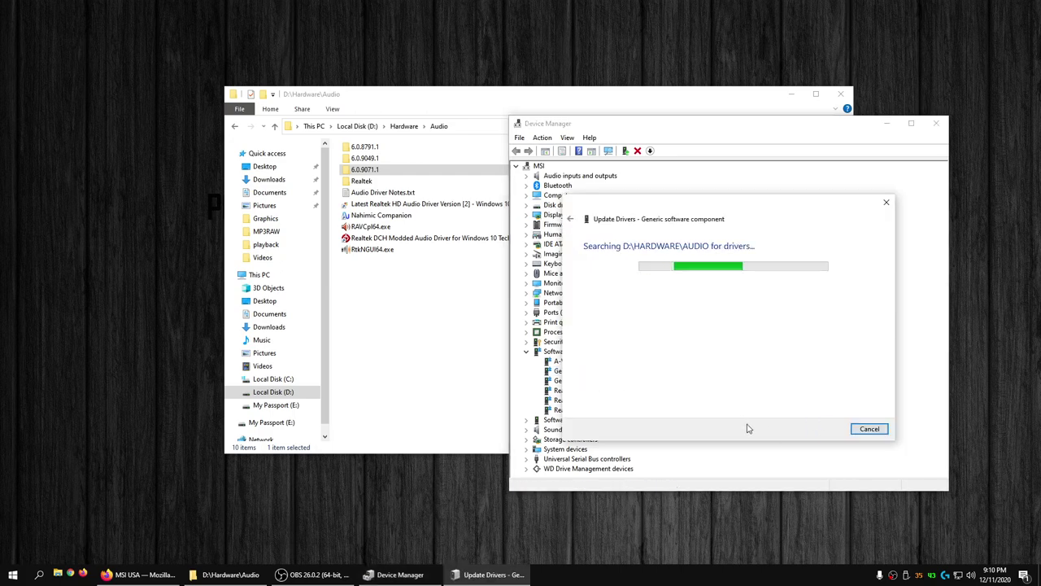
left_click(870, 429)
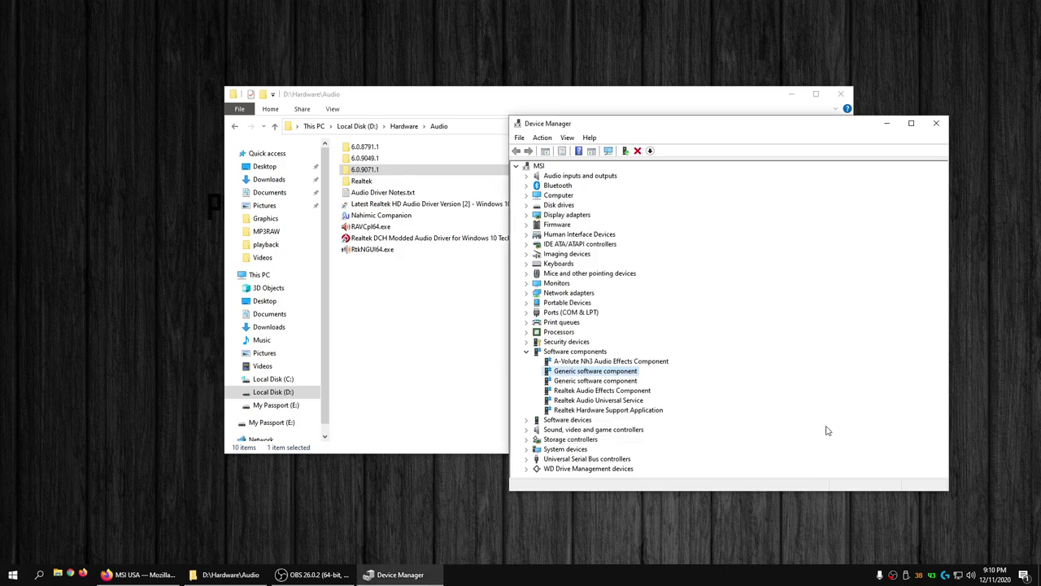
- Run a driver update for the second Generic software component, searching D:\HARDWARE\AUDIO
right_click(627, 382)
left_click(657, 389)
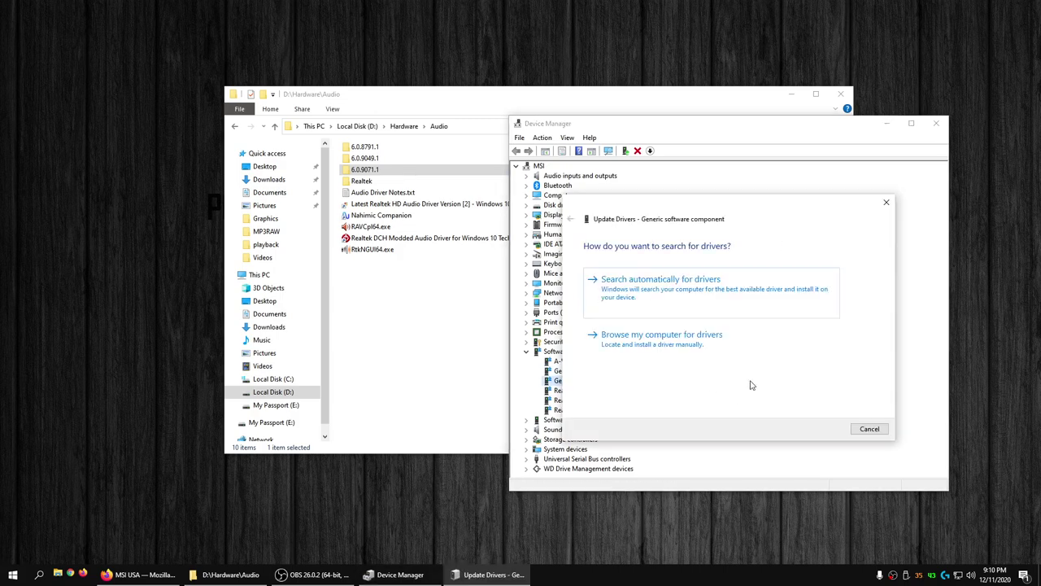
left_click(692, 346)
left_click(824, 429)
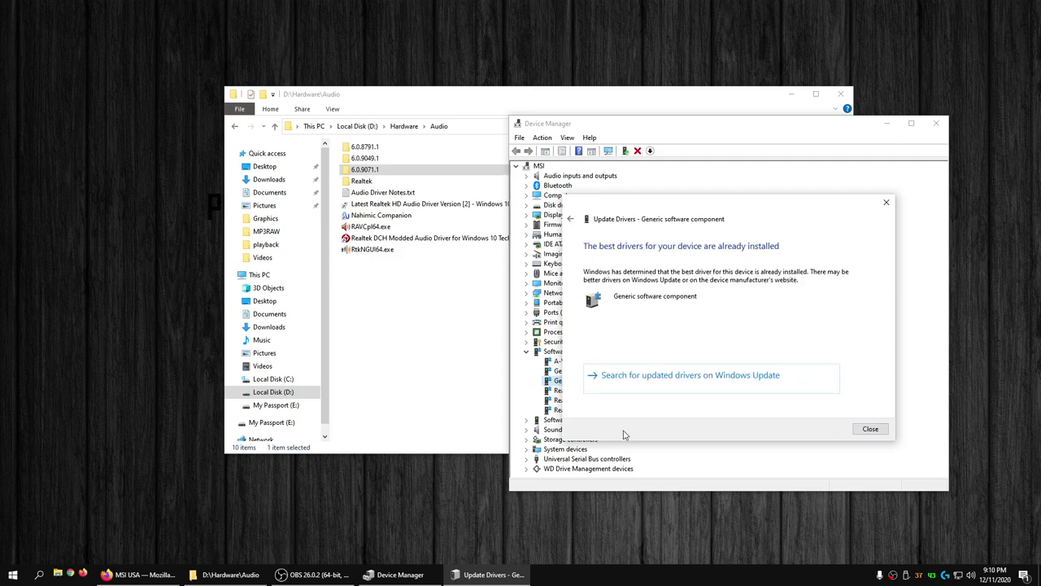
left_click(871, 429)
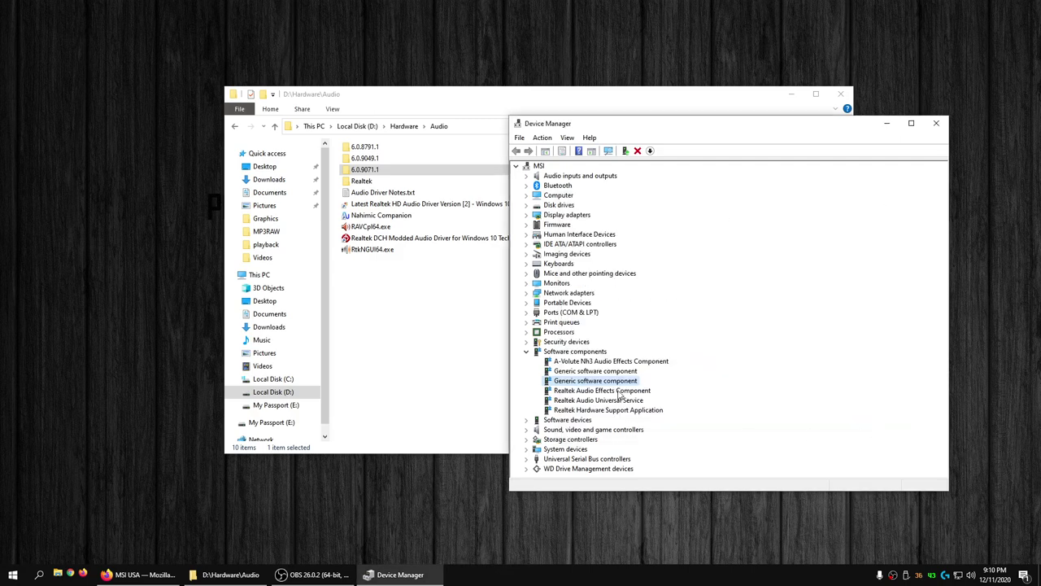
- Check the installed driver date and version in the Realtek Audio Effects Component's properties
left_click(617, 392)
right_click(616, 394)
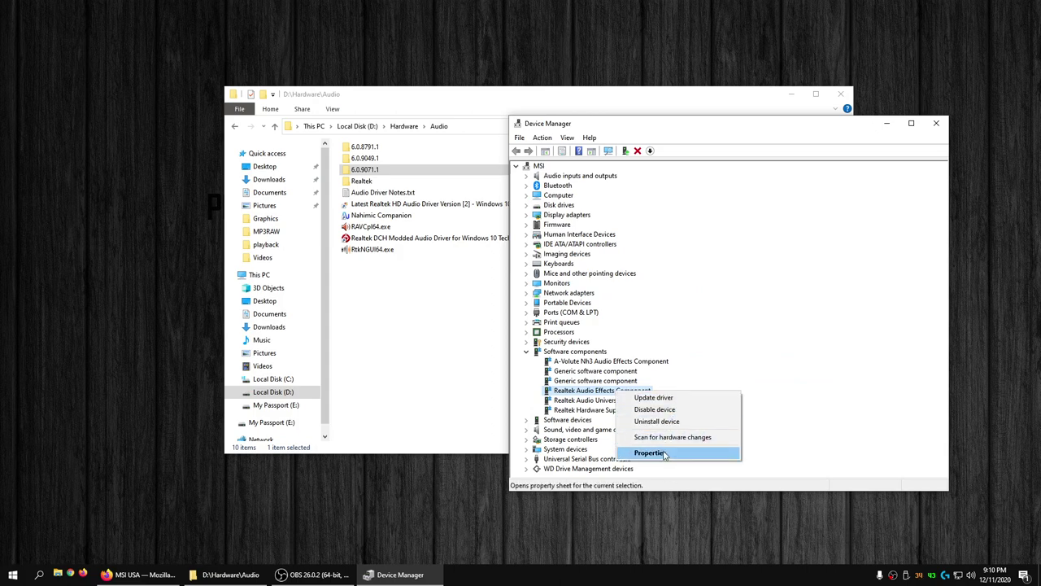
left_click(650, 452)
left_click(663, 207)
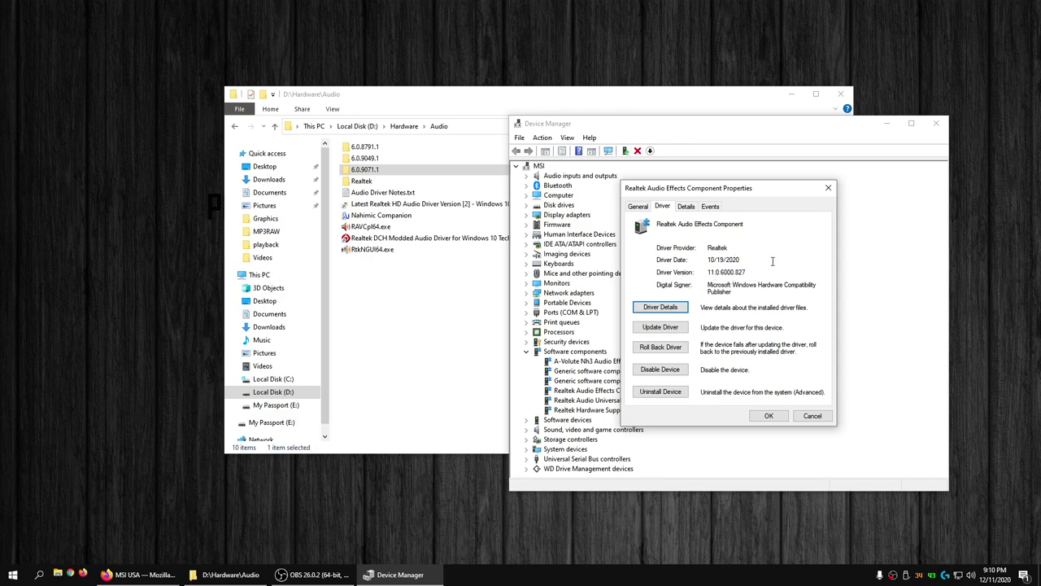
left_click(829, 189)
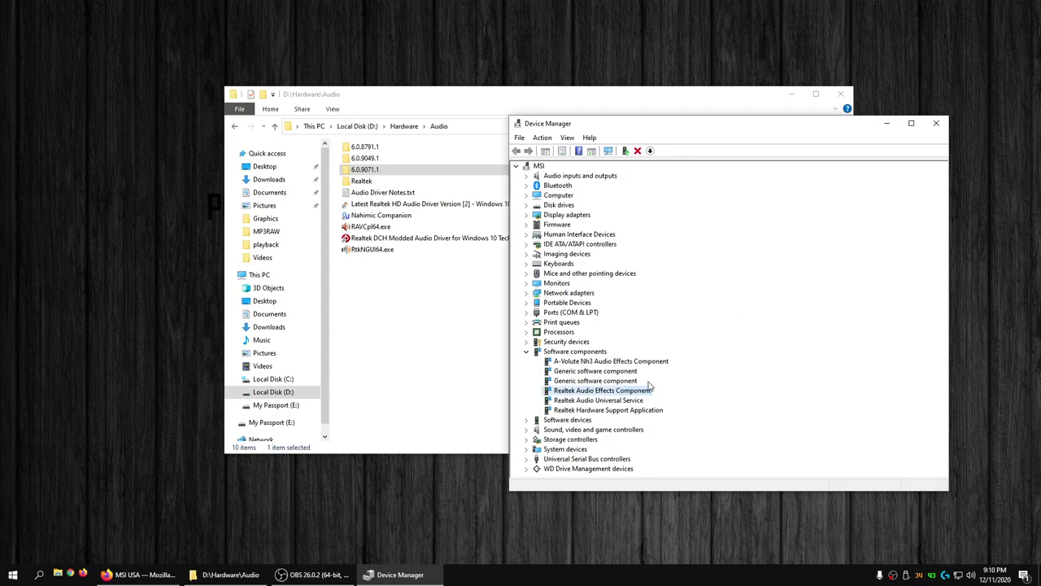
- Update the Realtek Audio Effects Component driver from D:\HARDWARE\AUDIO including subfolders
right_click(650, 392)
left_click(689, 397)
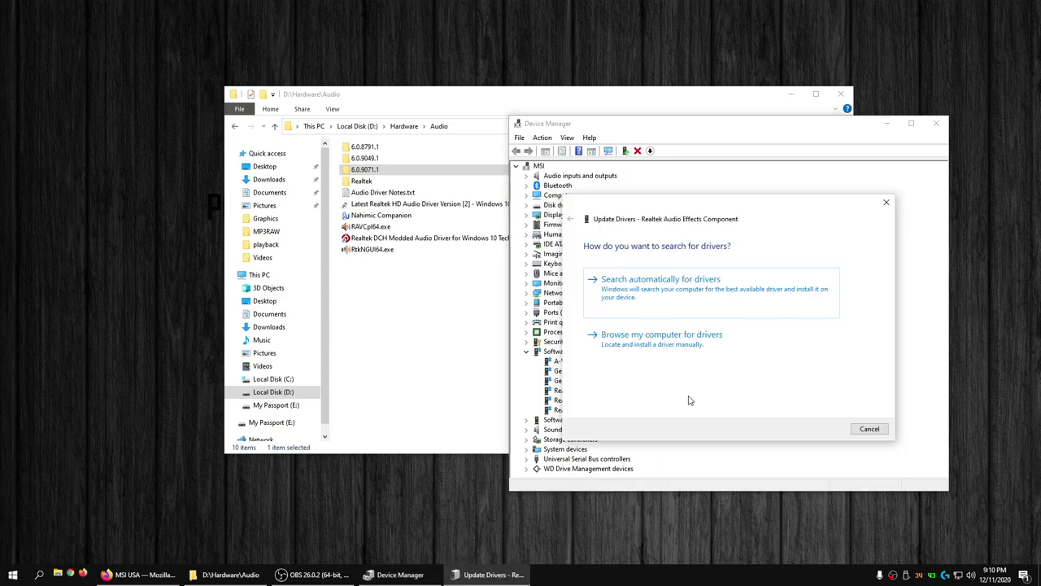
left_click(661, 341)
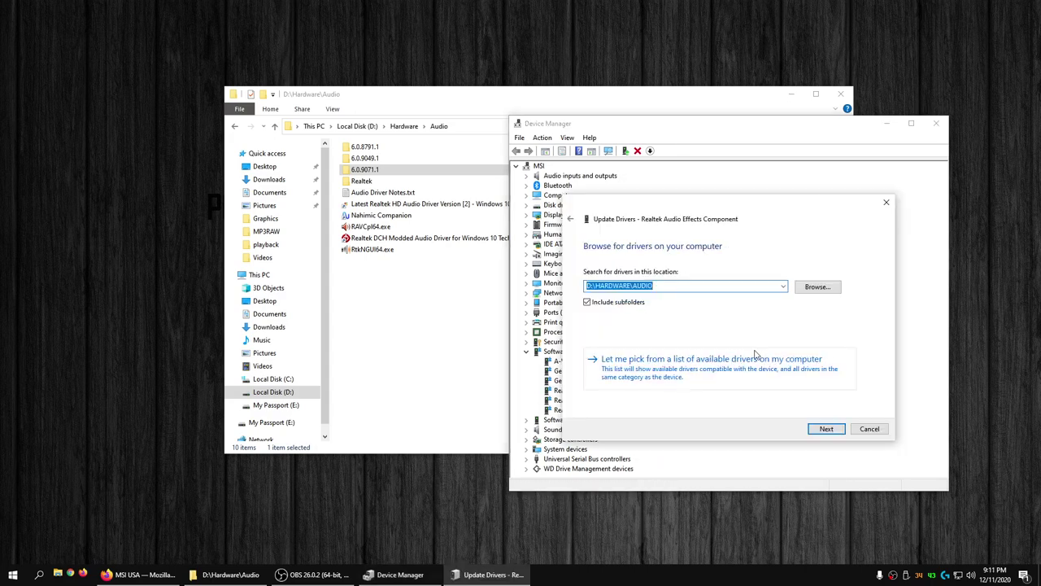
left_click(824, 431)
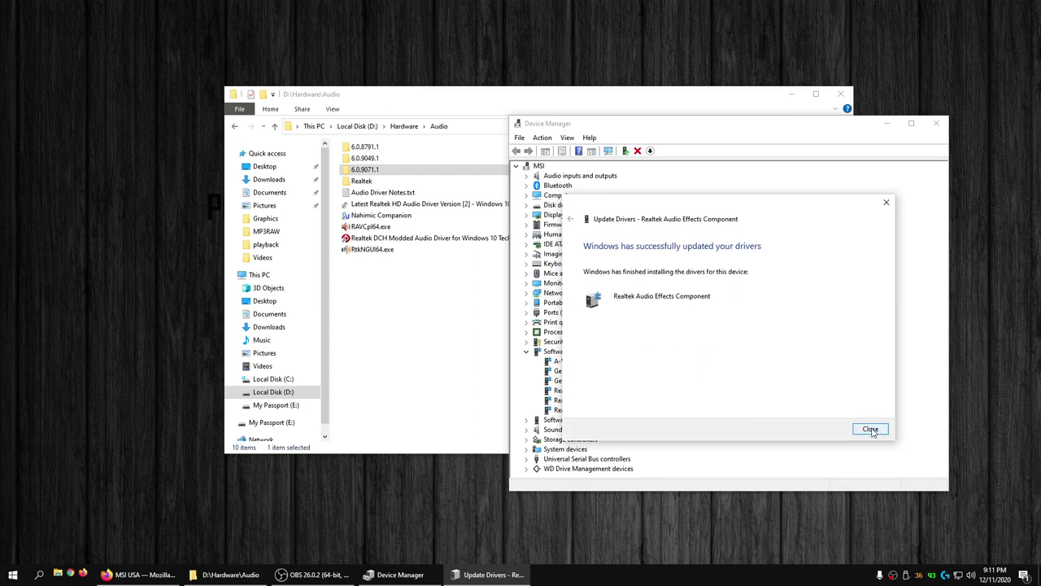
left_click(870, 429)
- Update the Realtek Audio Universal Service driver from D:\HARDWARE\AUDIO including subfolders
left_click(627, 401)
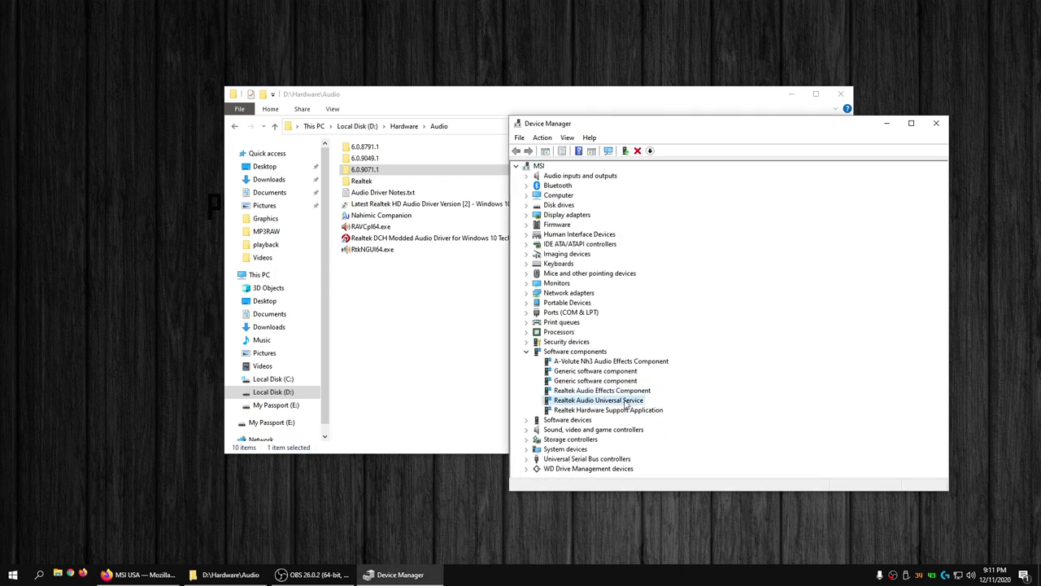
right_click(627, 404)
left_click(669, 409)
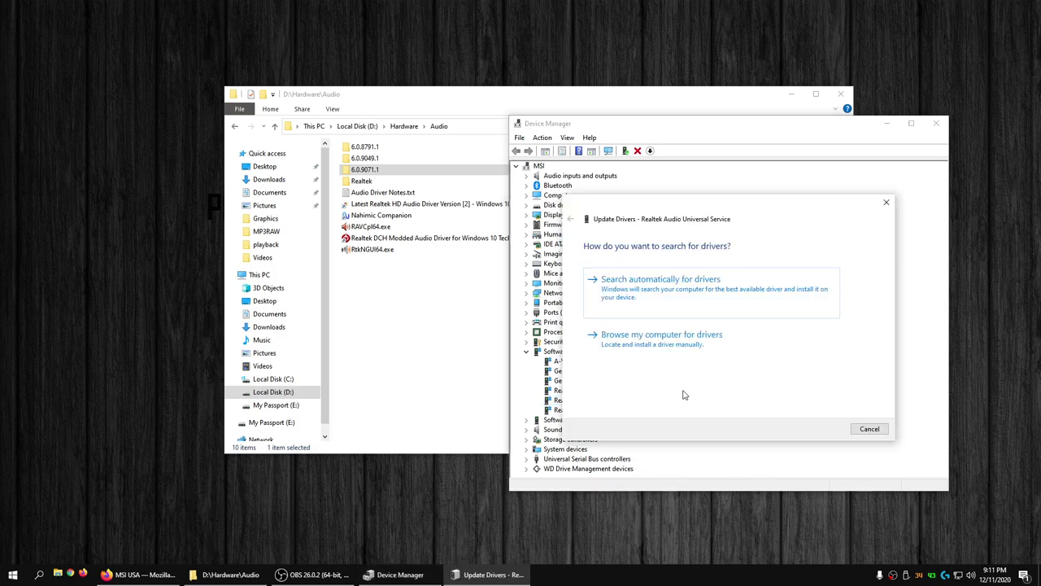
left_click(665, 342)
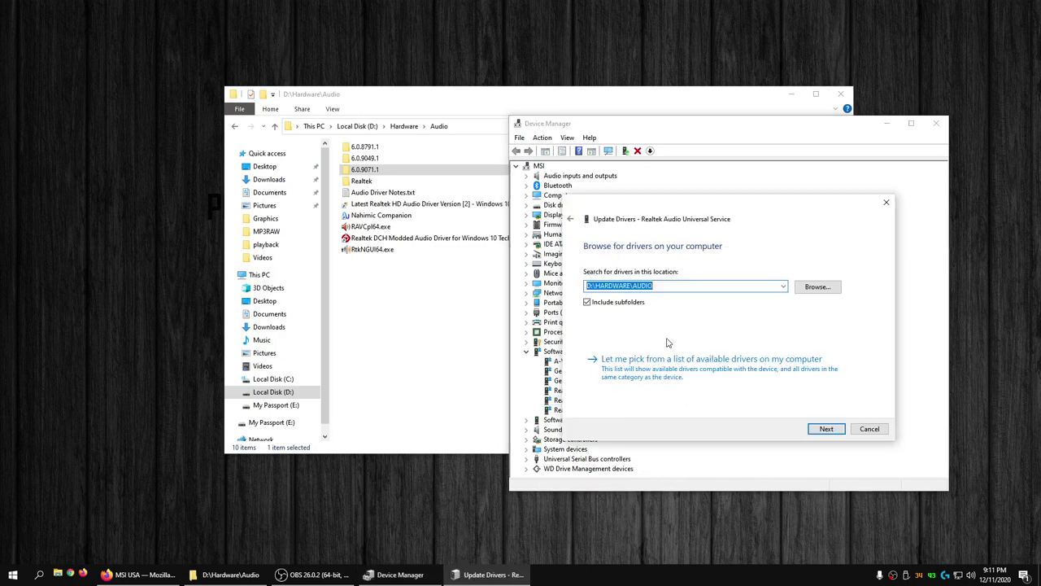
left_click(828, 428)
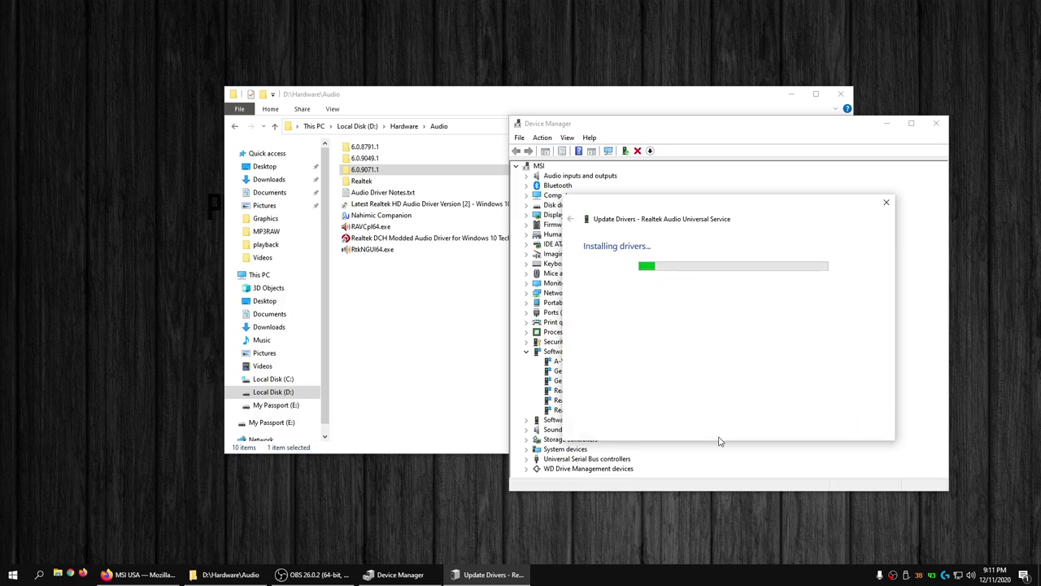
left_click(869, 428)
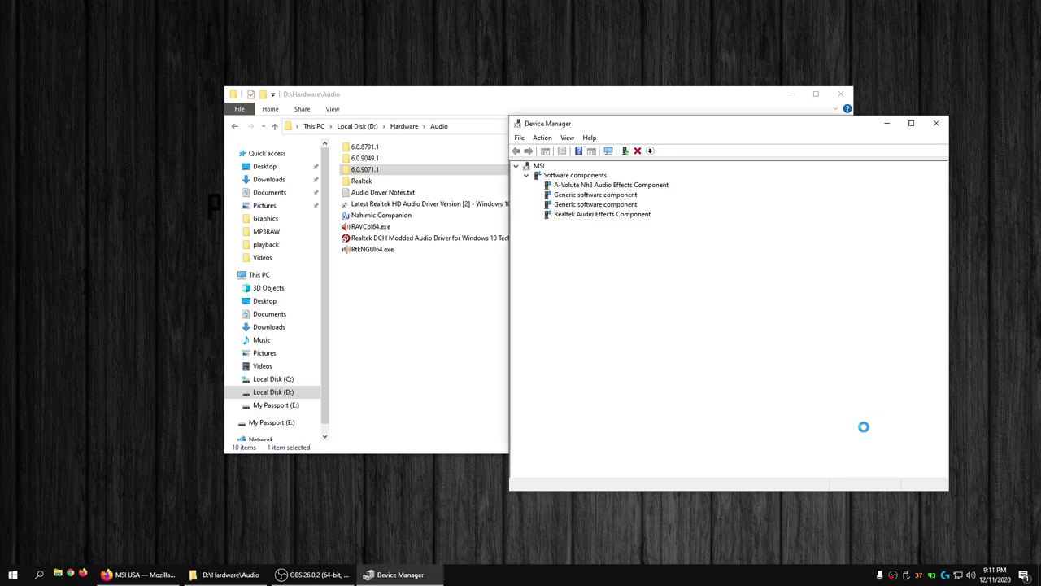
- Update the Realtek Hardware Support Application driver from D:\HARDWARE\AUDIO including subfolders
left_click(604, 410)
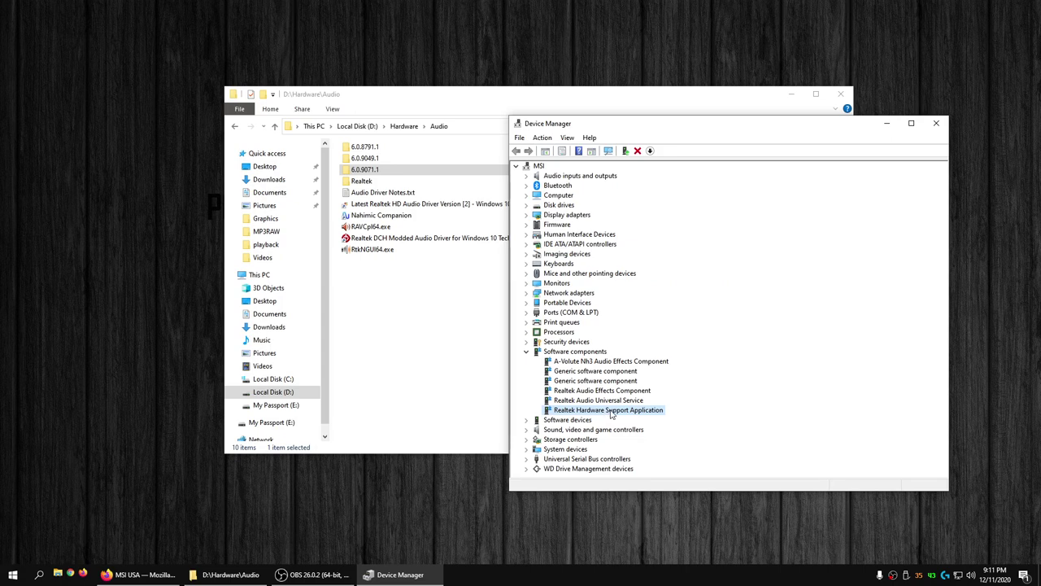
right_click(612, 414)
left_click(640, 418)
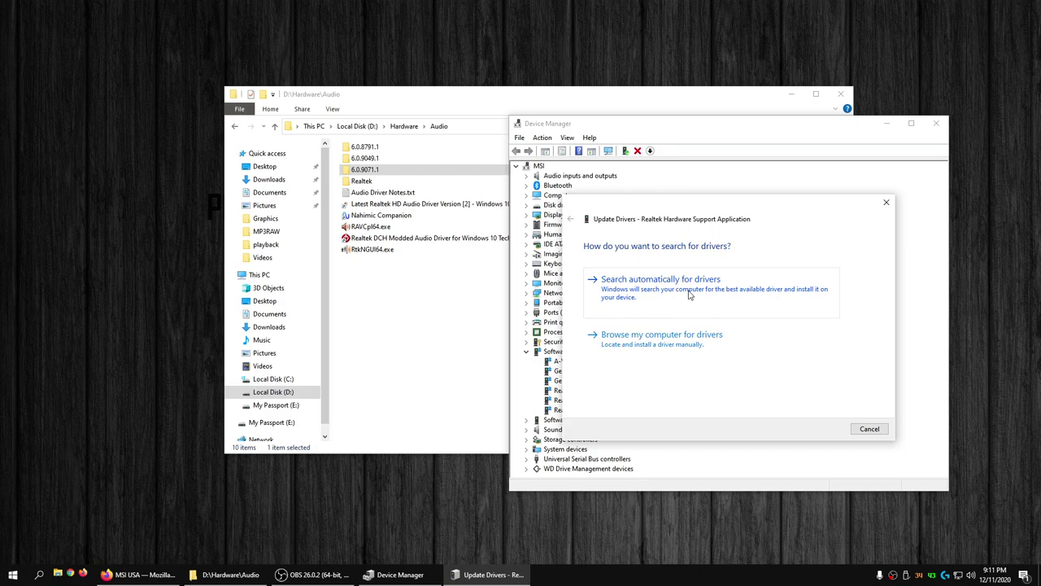
left_click(672, 340)
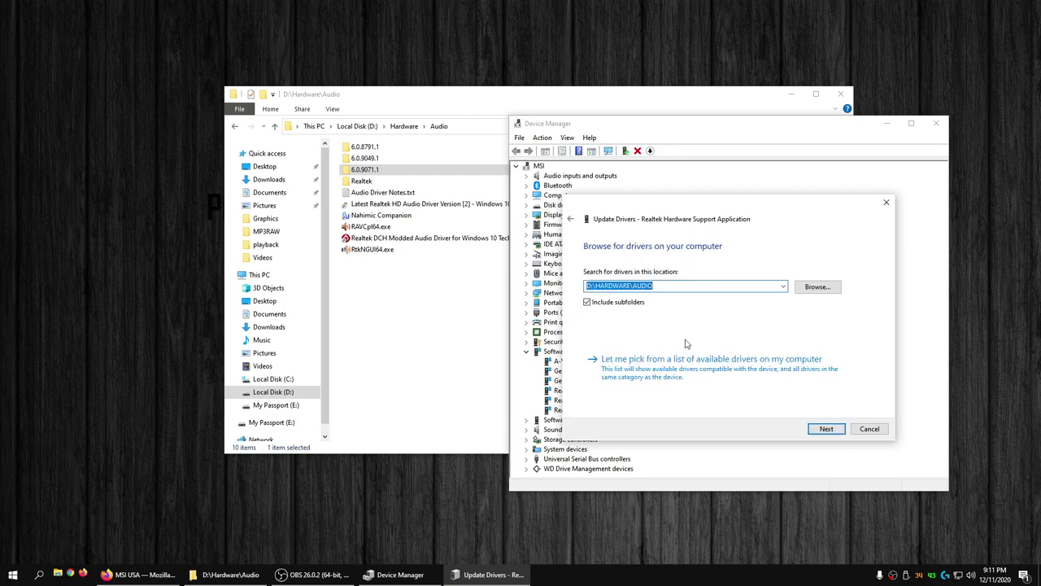
left_click(825, 428)
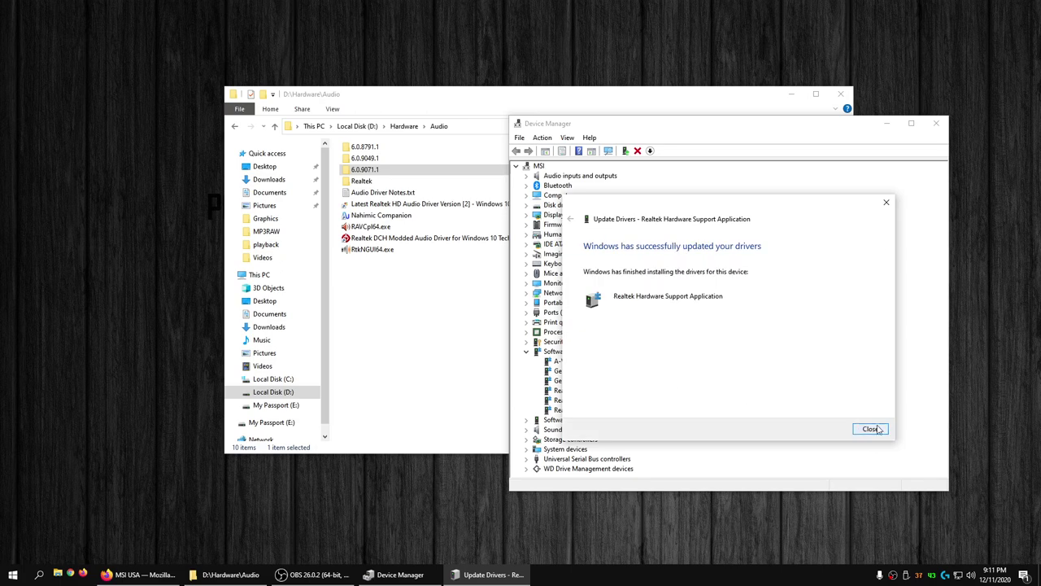
left_click(869, 429)
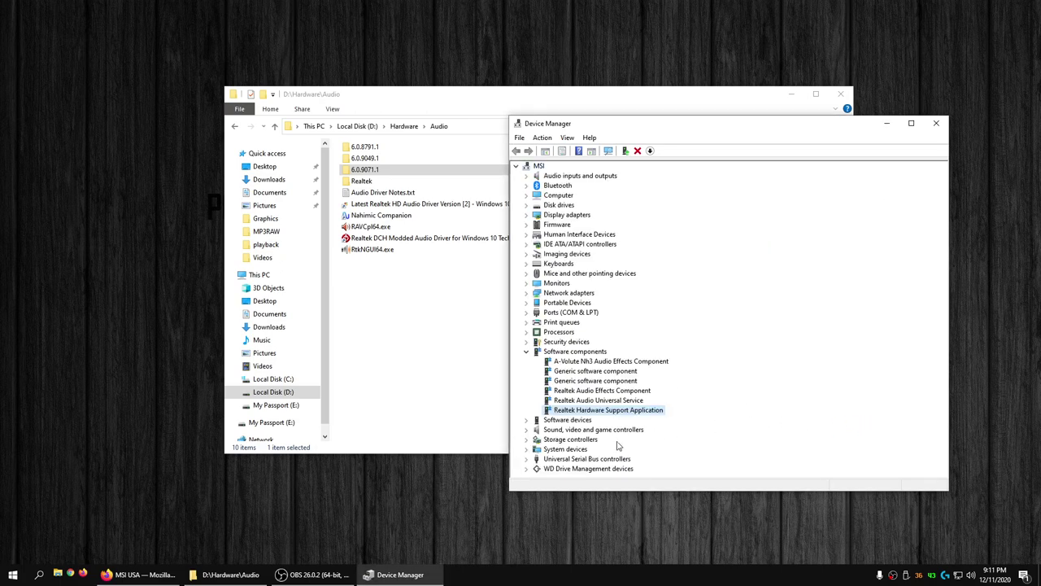
- Expand the sound, video and game controllers and check the driver version in the A-Volute Nh3 Audio Effects Component's properties
left_click(525, 430)
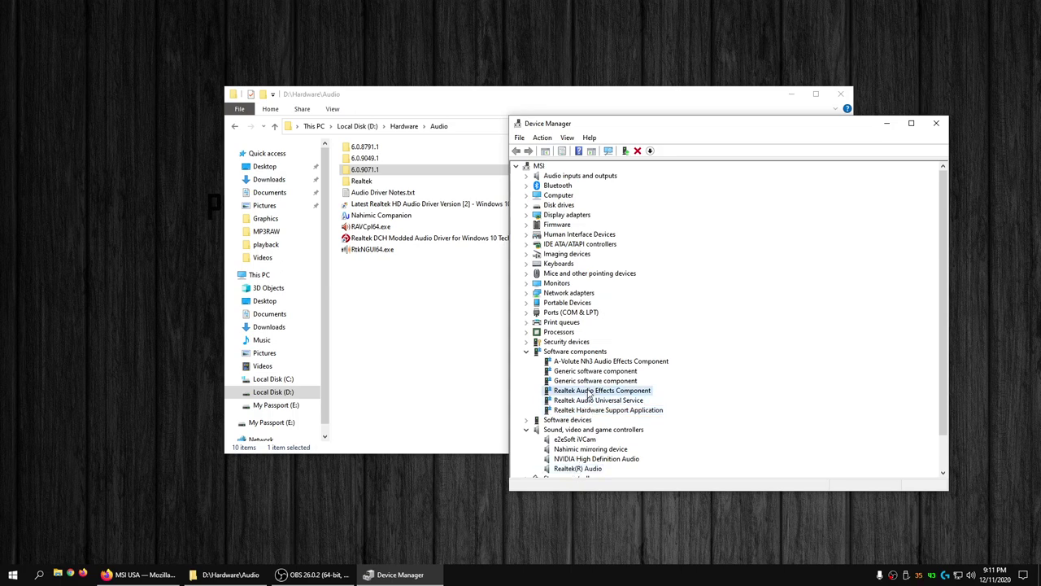
left_click(611, 362)
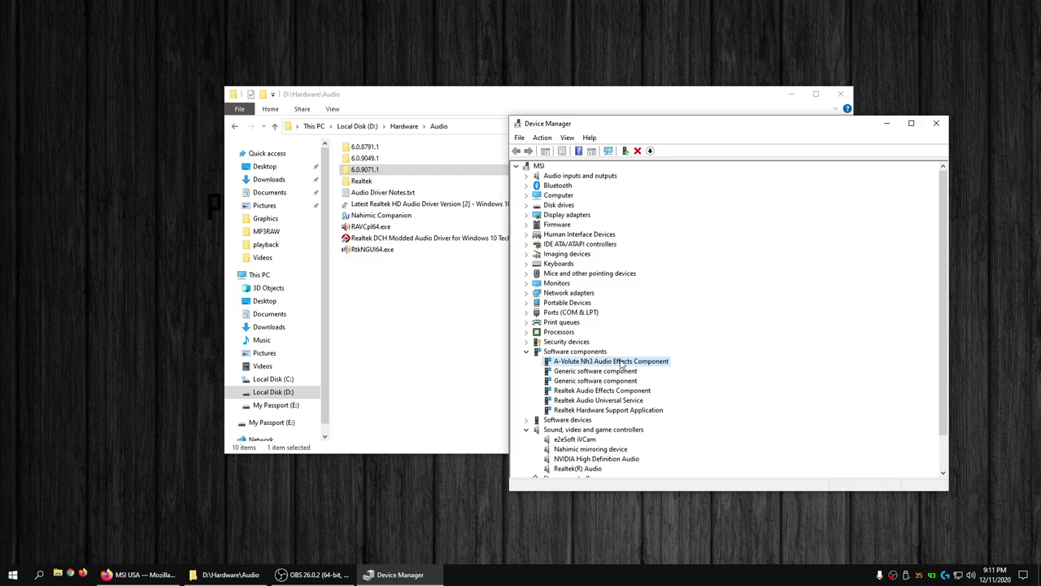
right_click(622, 364)
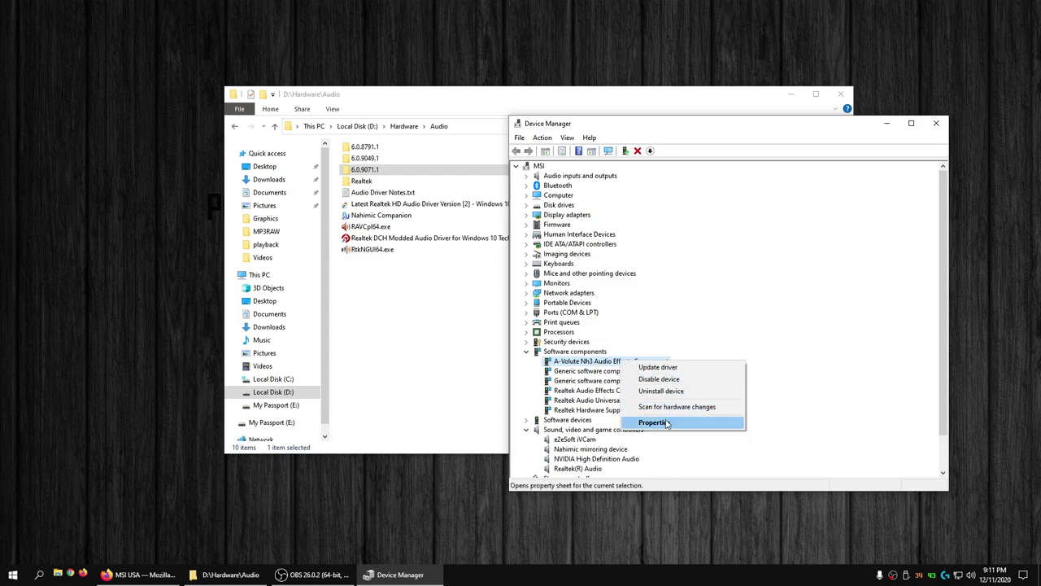
left_click(665, 423)
left_click(664, 208)
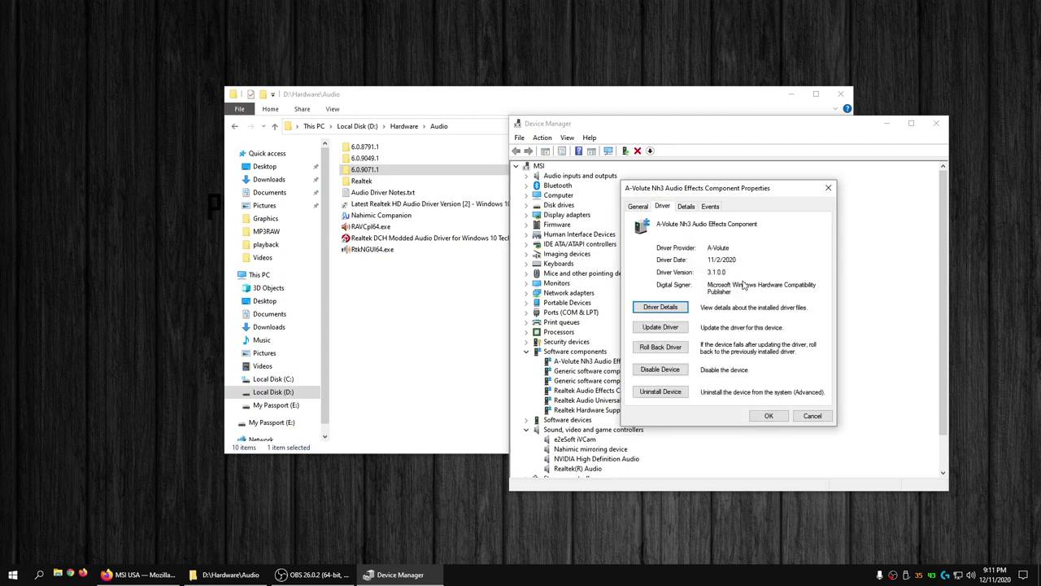
left_click_drag(722, 273, 706, 275)
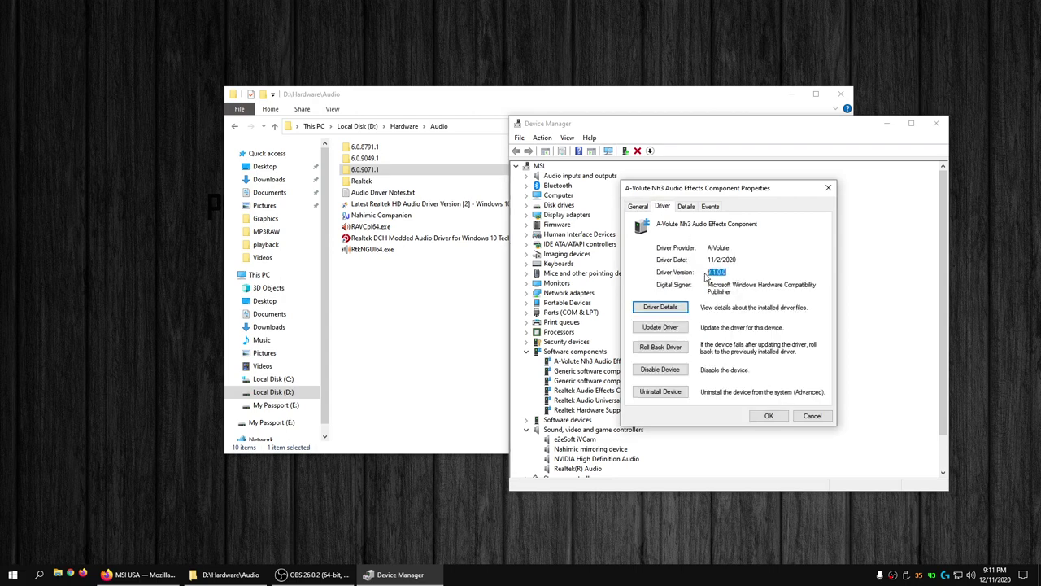
left_click(811, 418)
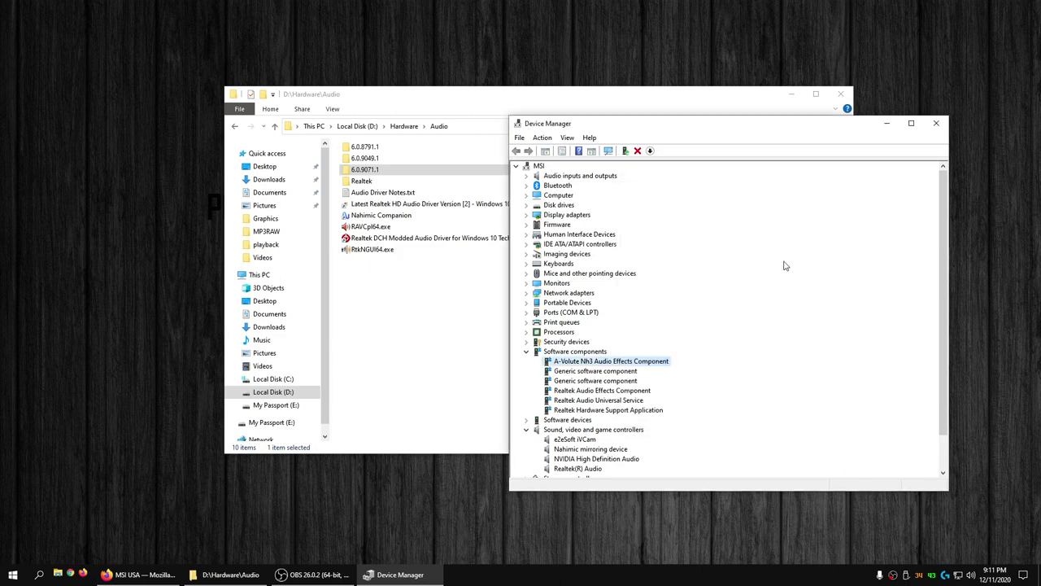
- Close Device Manager, minimize the Audio folder window and check the active playback device in the system volume control
left_click(937, 125)
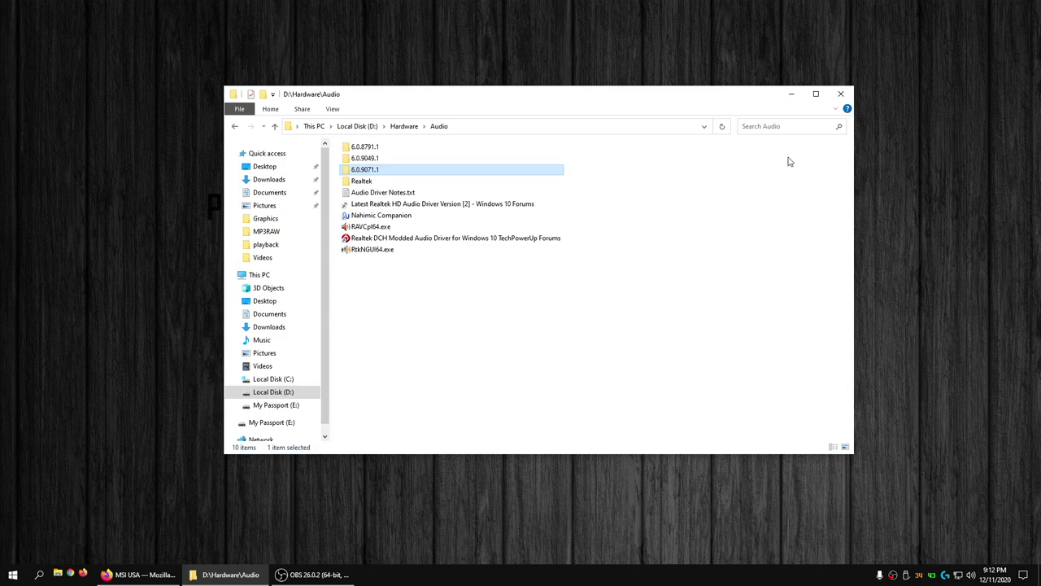
left_click(792, 96)
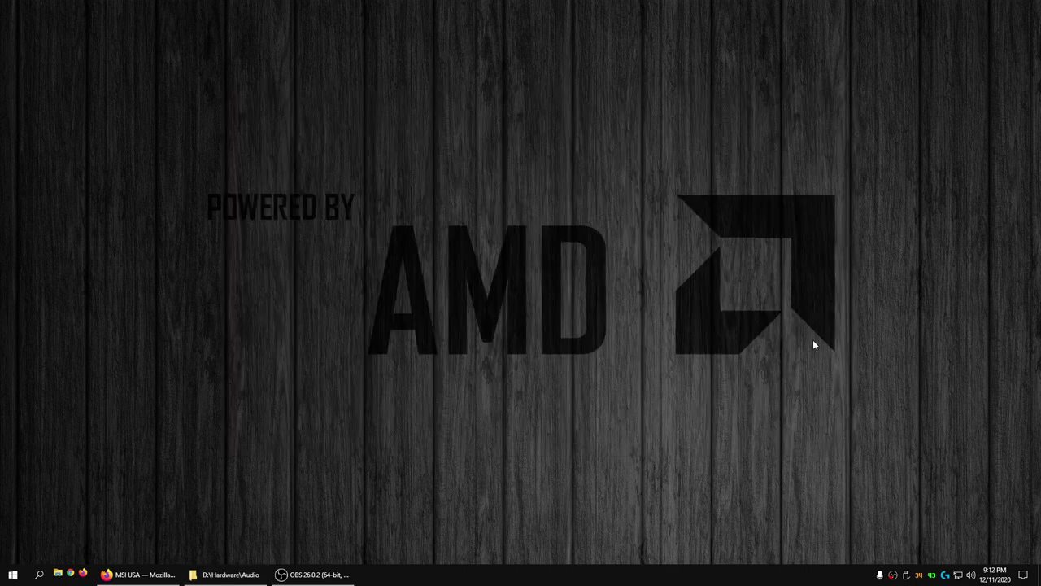
left_click(972, 576)
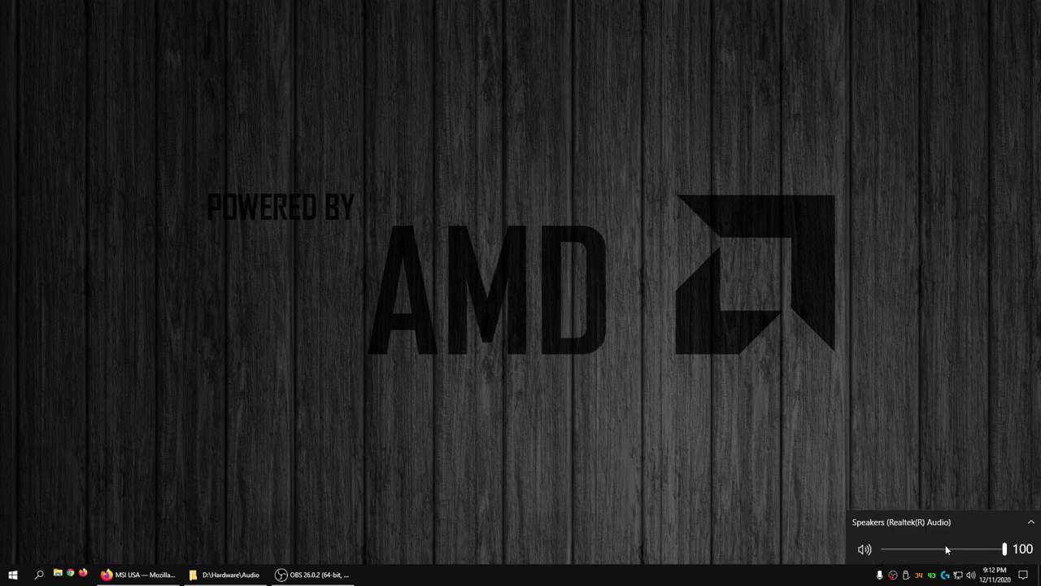
left_click(868, 326)
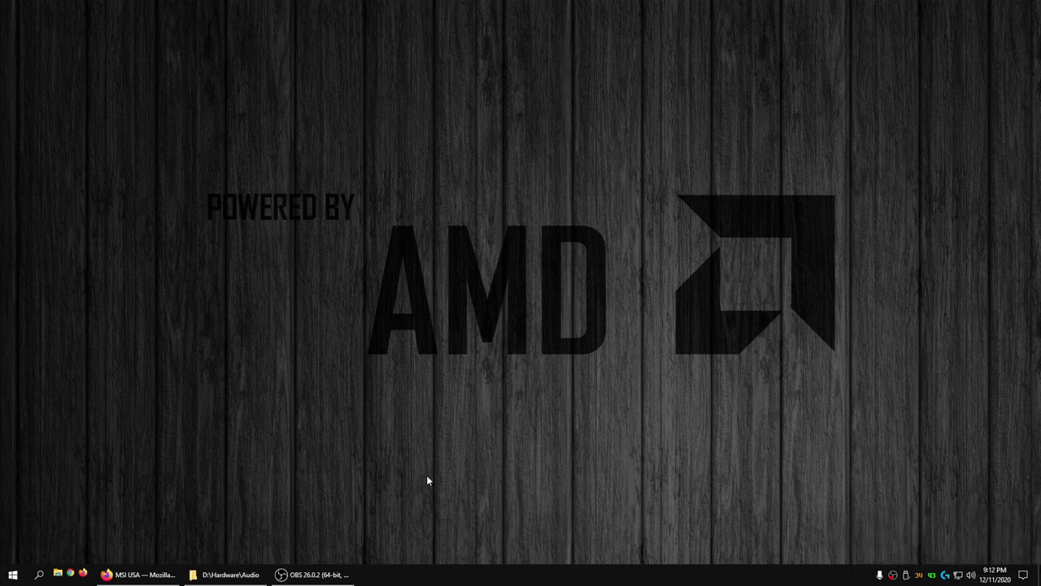
- Switch to Realtek HD Audio Manager and examine its microphone effects and the audio driver version information
left_click(13, 575)
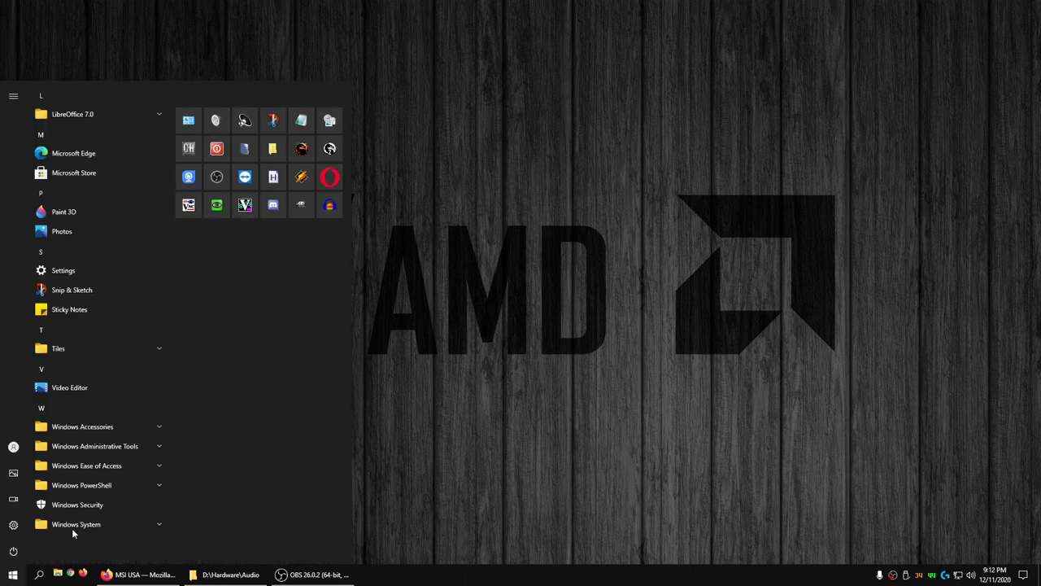
left_click(245, 121)
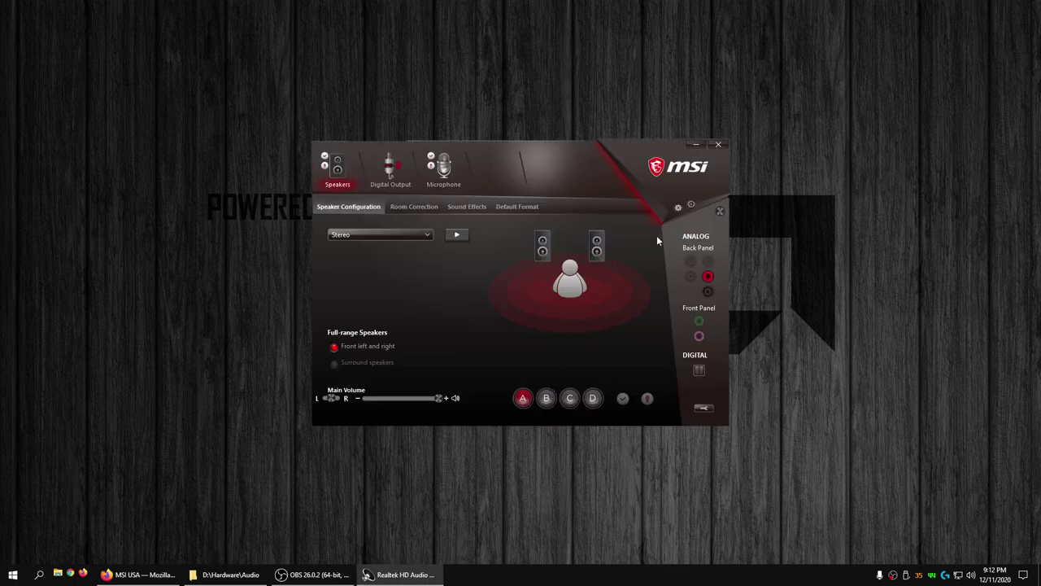
left_click(455, 184)
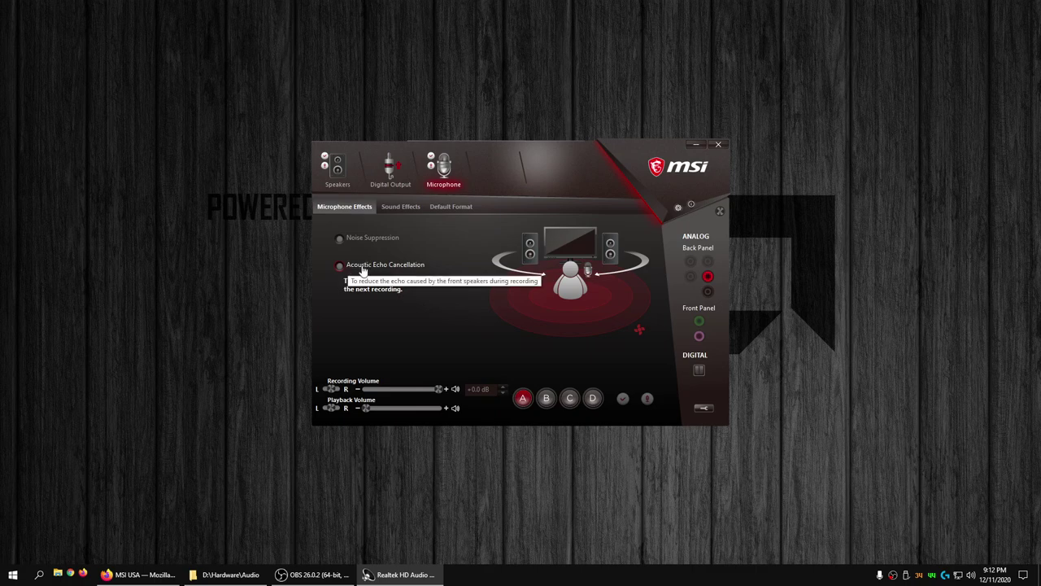
left_click(691, 205)
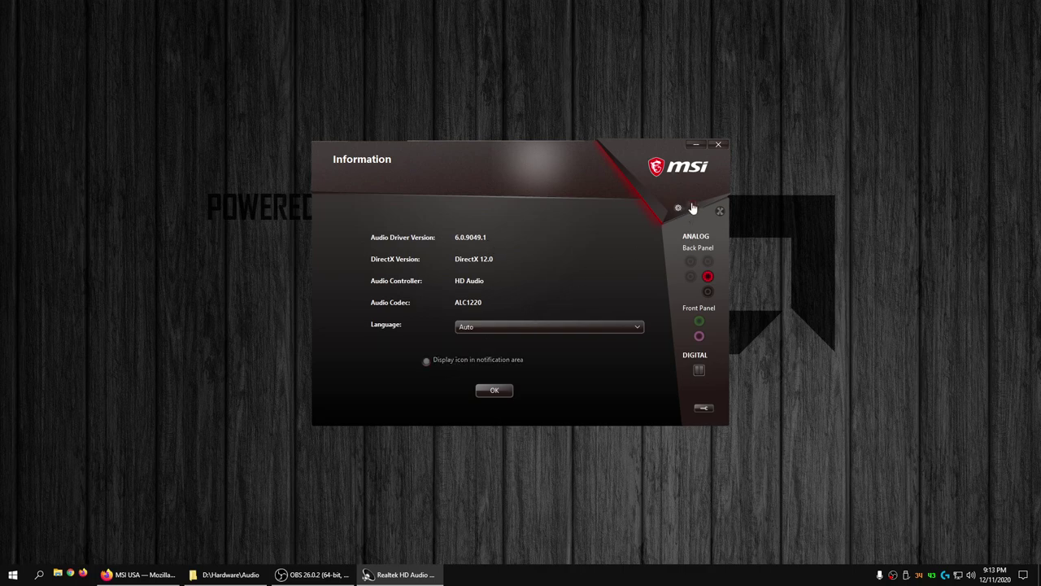
left_click(492, 390)
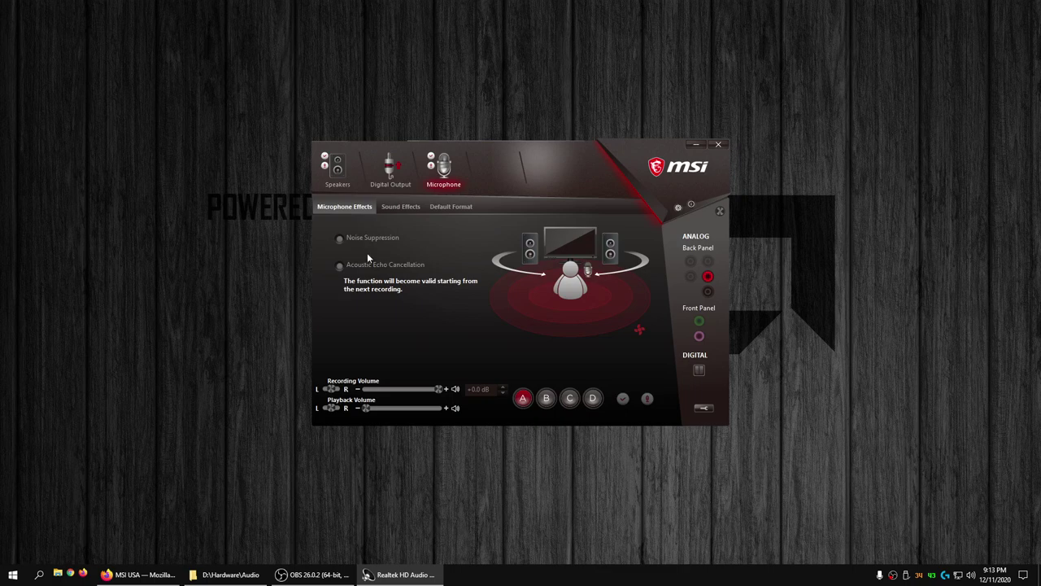